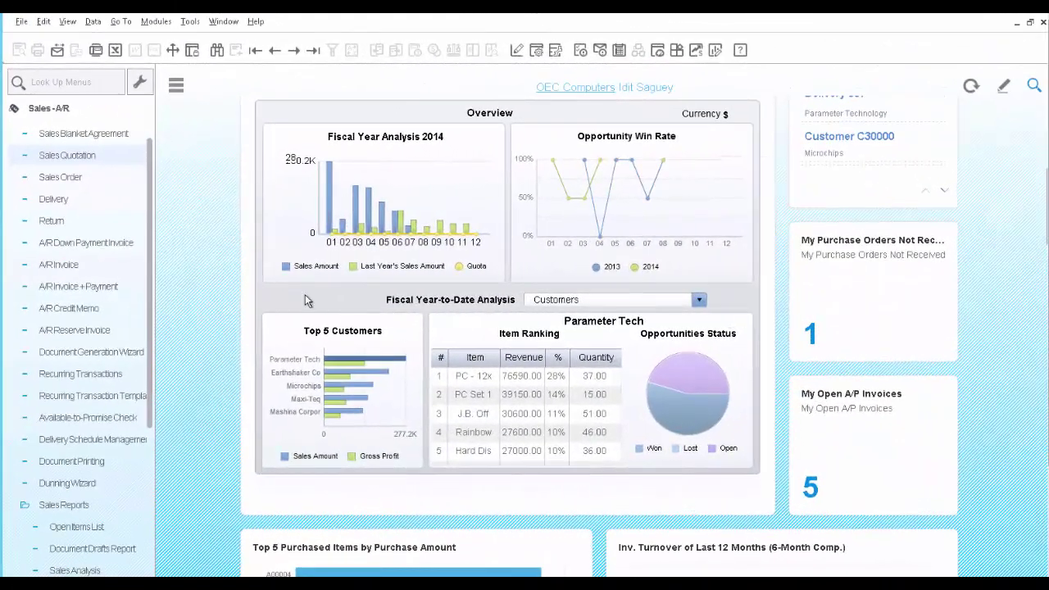
Step: Start a new sales quotation and choose Earthshaker Corporation as its customer
click(72, 157)
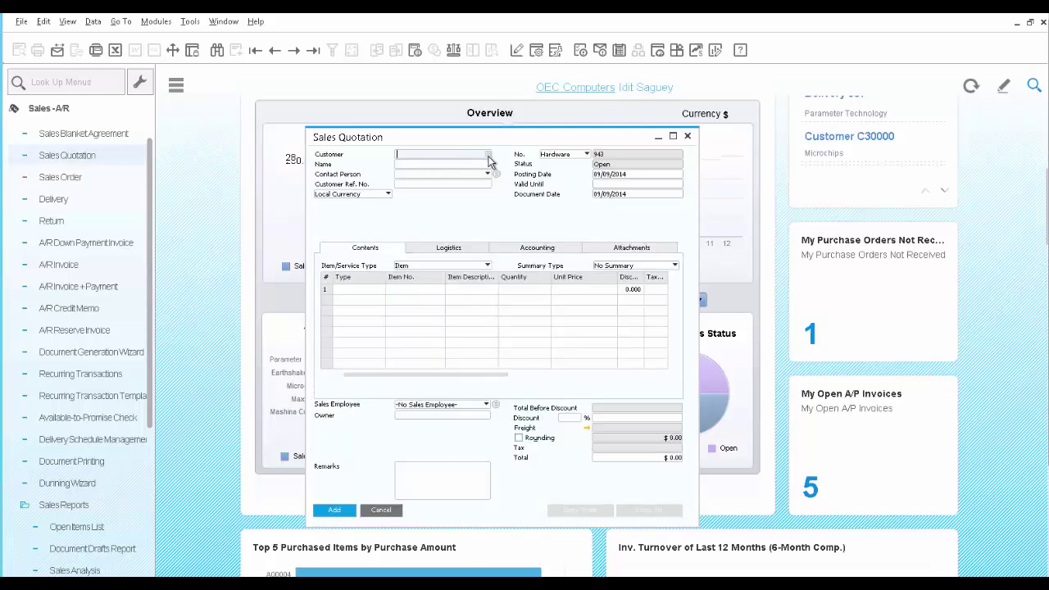
click(487, 155)
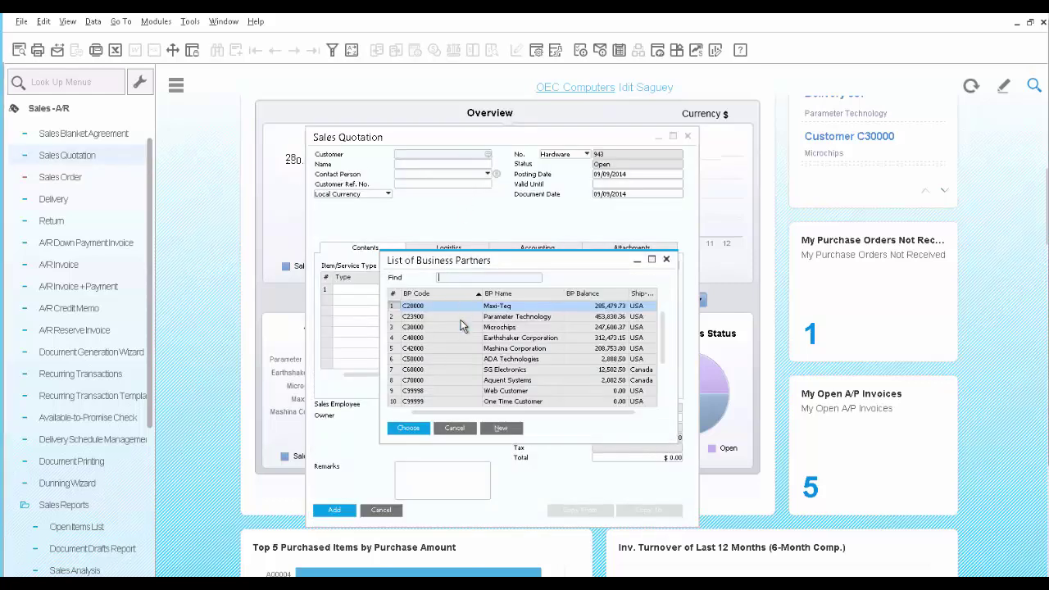
click(468, 339)
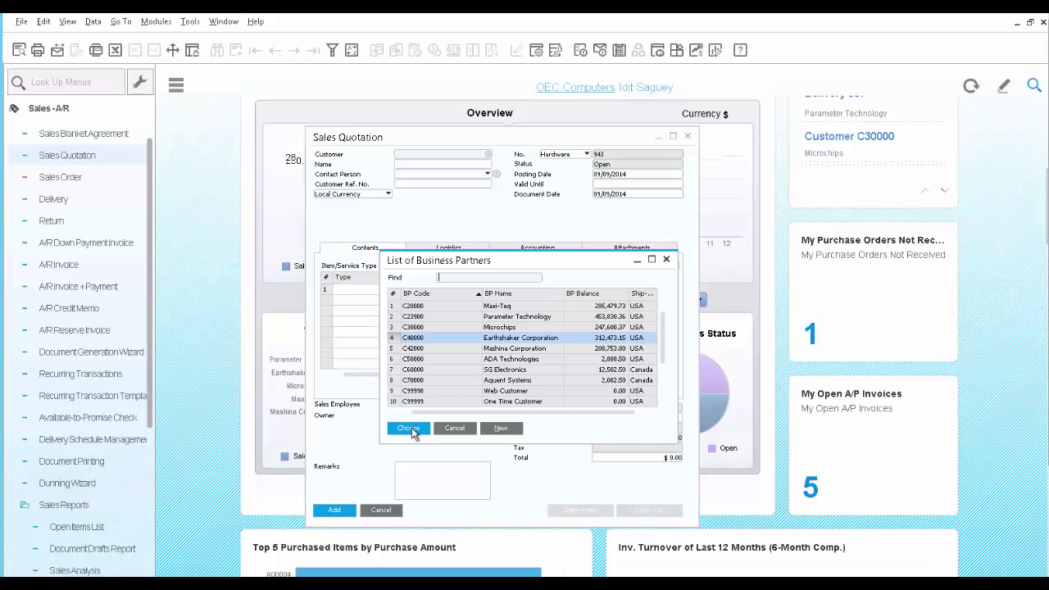
click(408, 429)
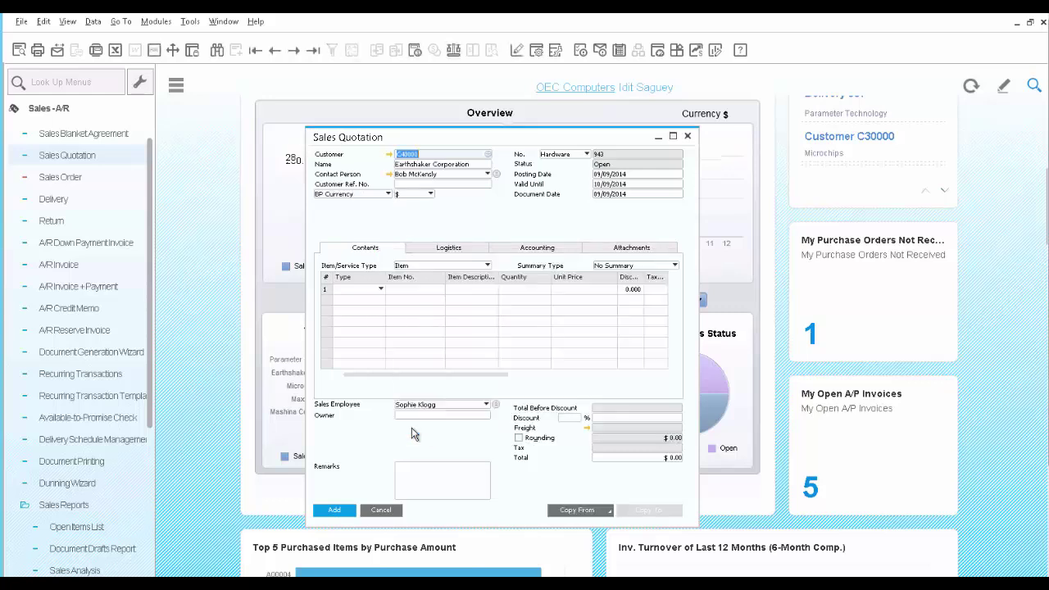
Step: Examine the contact persons, addresses and payment terms in the quotation customer's master data
click(390, 155)
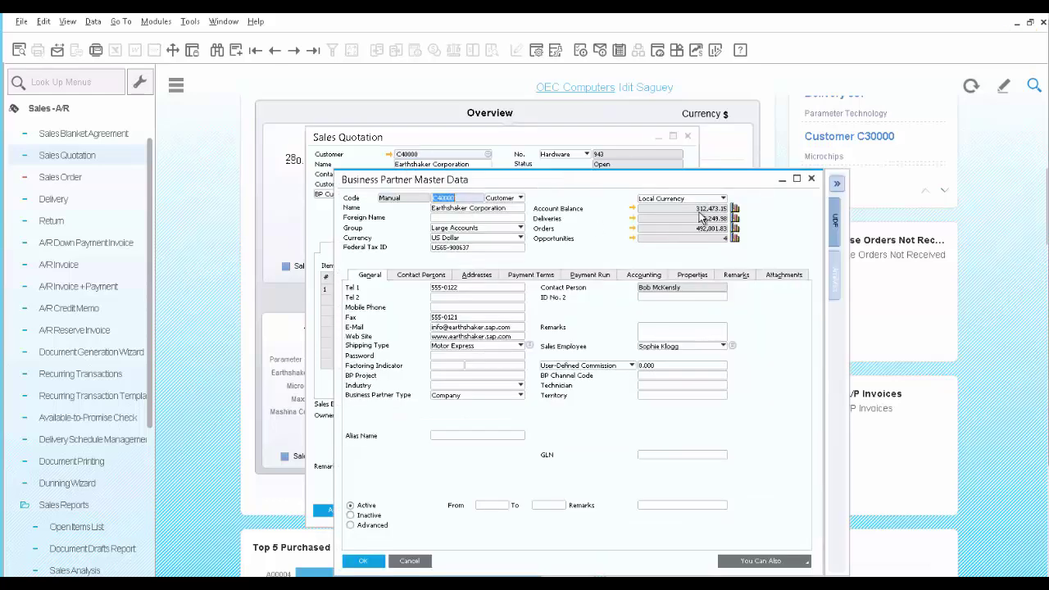
click(432, 277)
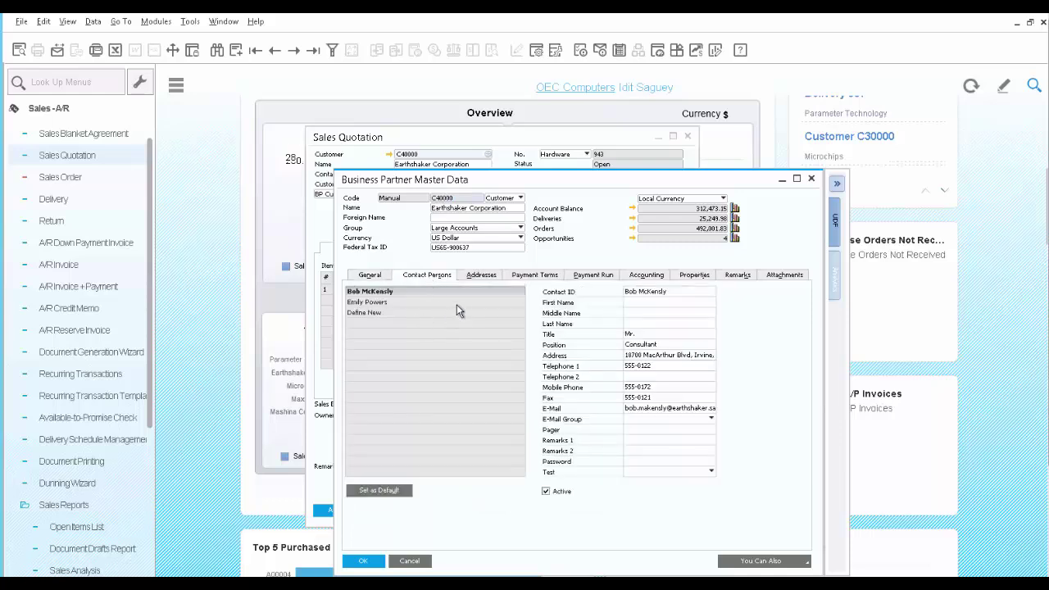
click(478, 279)
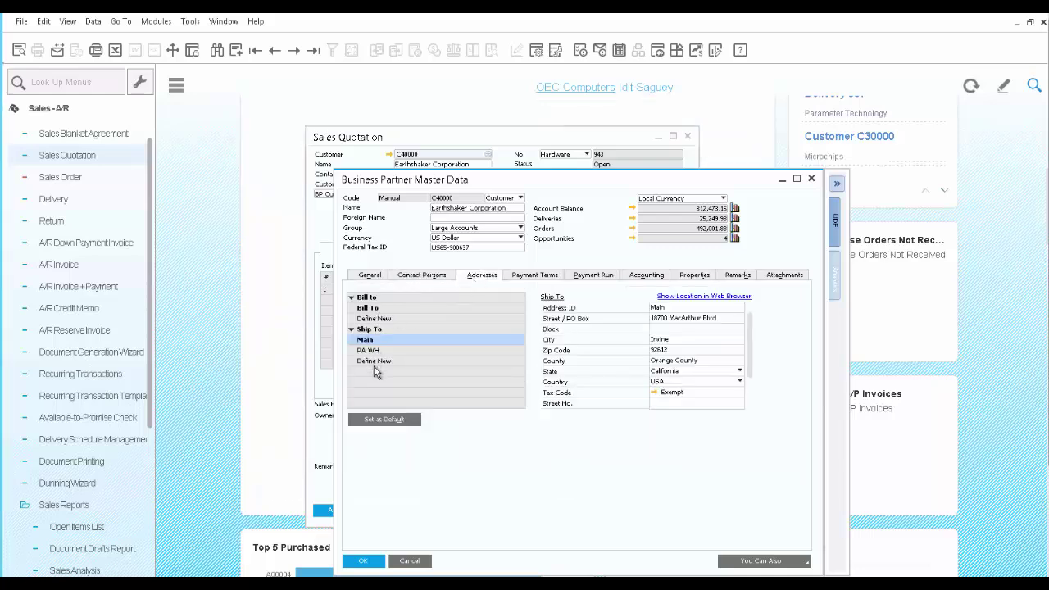
click(534, 277)
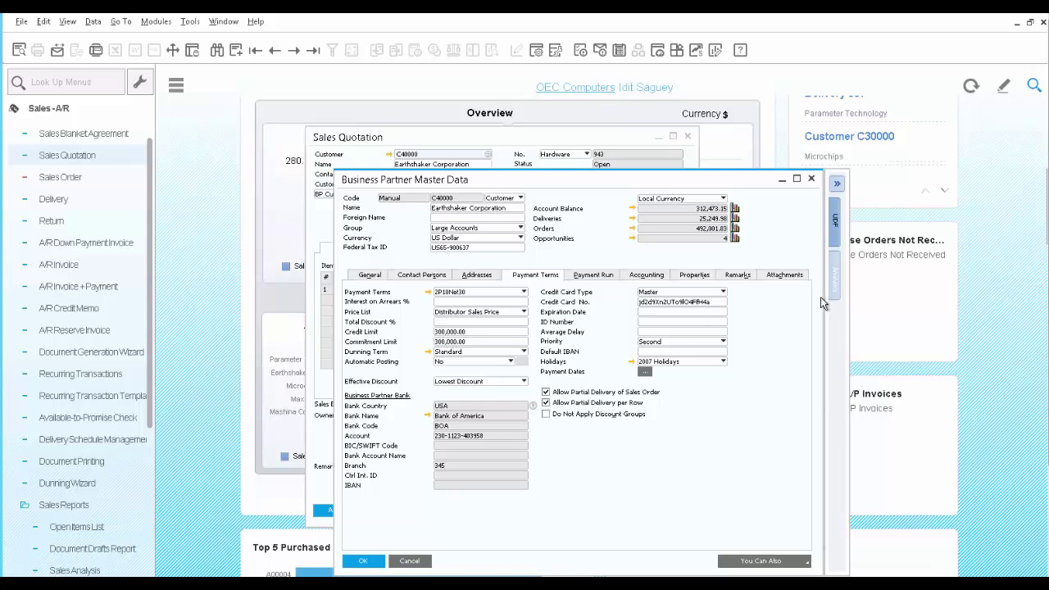
Step: Examine the customer's Top 5 Items, BPBalances and Sales Amounts analytics, and close the master data
click(836, 280)
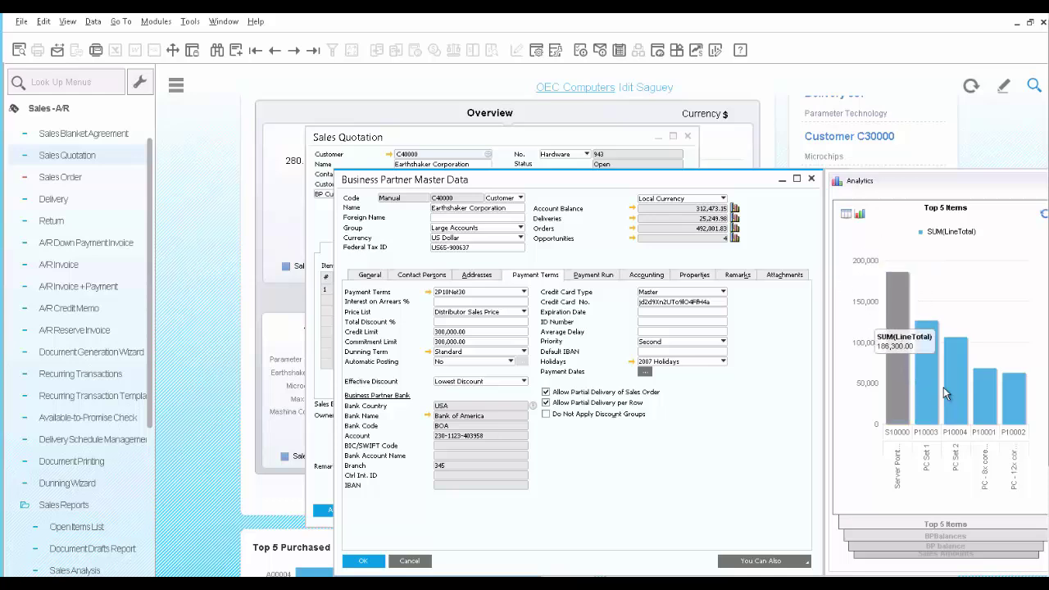
click(941, 541)
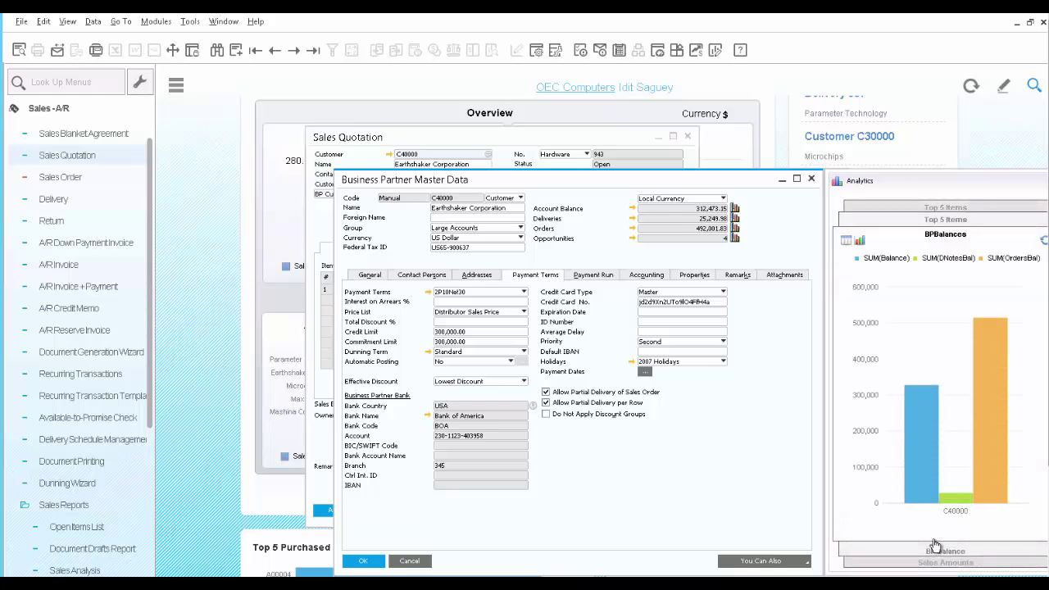
click(935, 564)
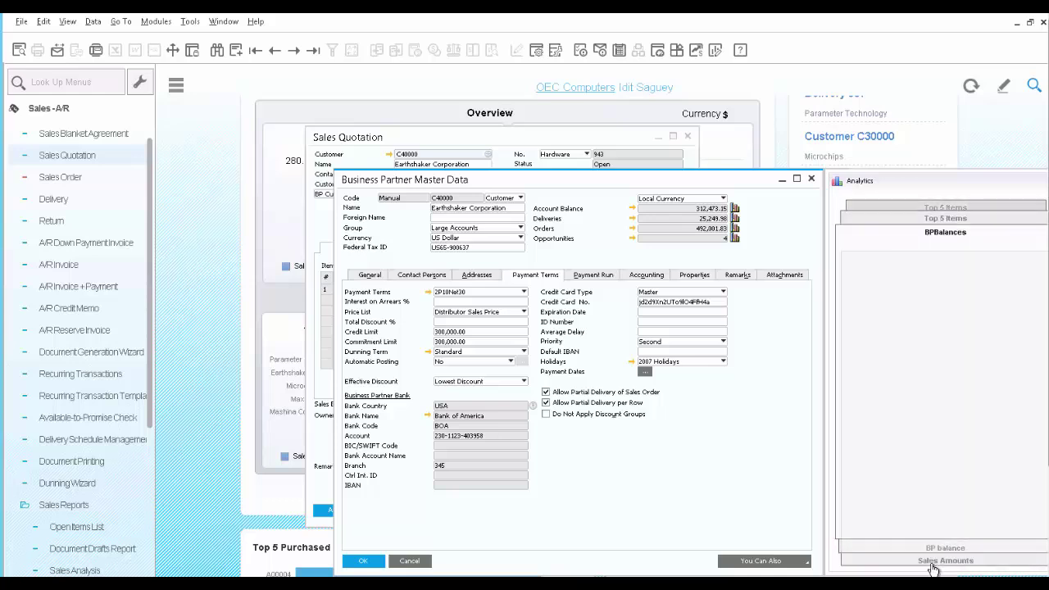
mouse_move(932, 430)
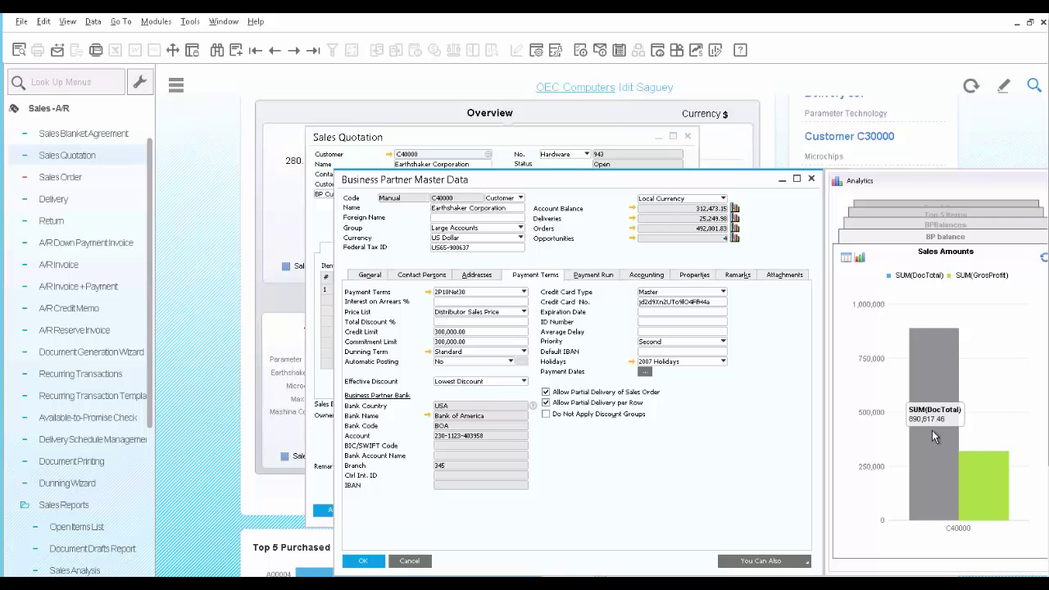
click(811, 179)
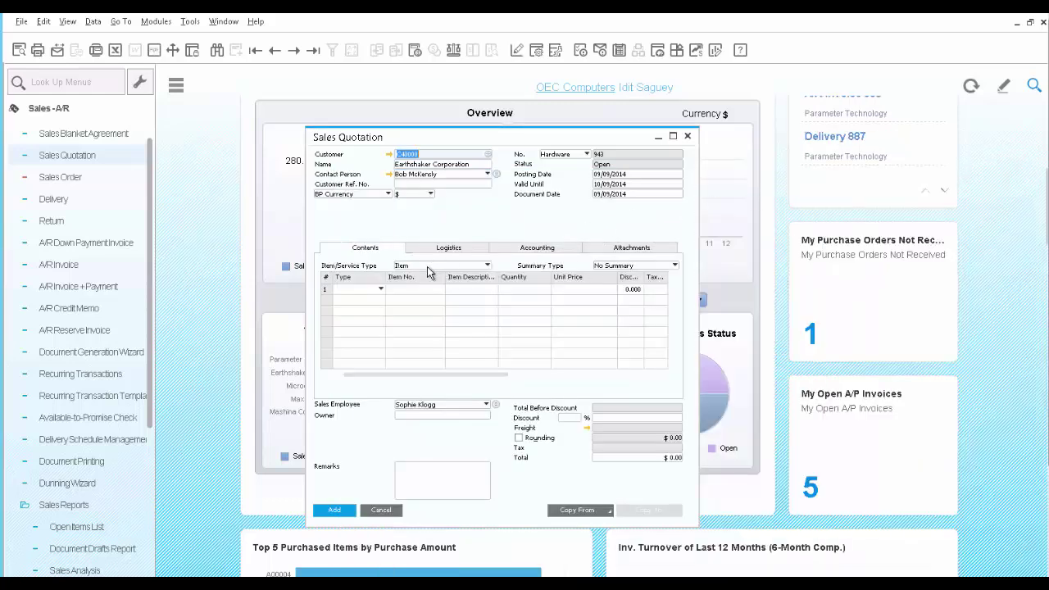
Step: Add item S10000, Server Point 10000 Premium, as the first row of the quotation
click(419, 297)
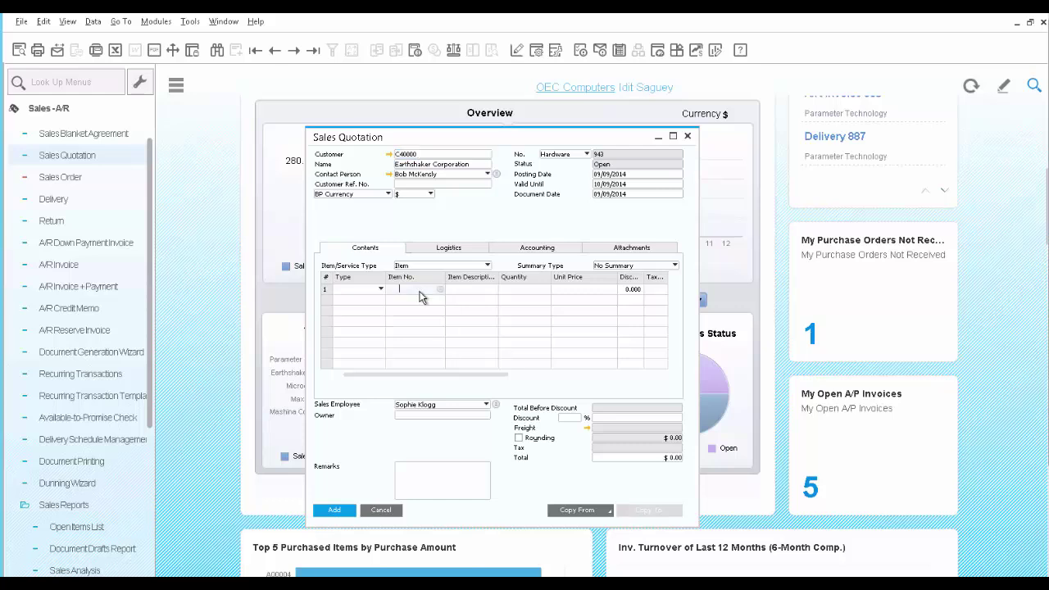
text(S10000)
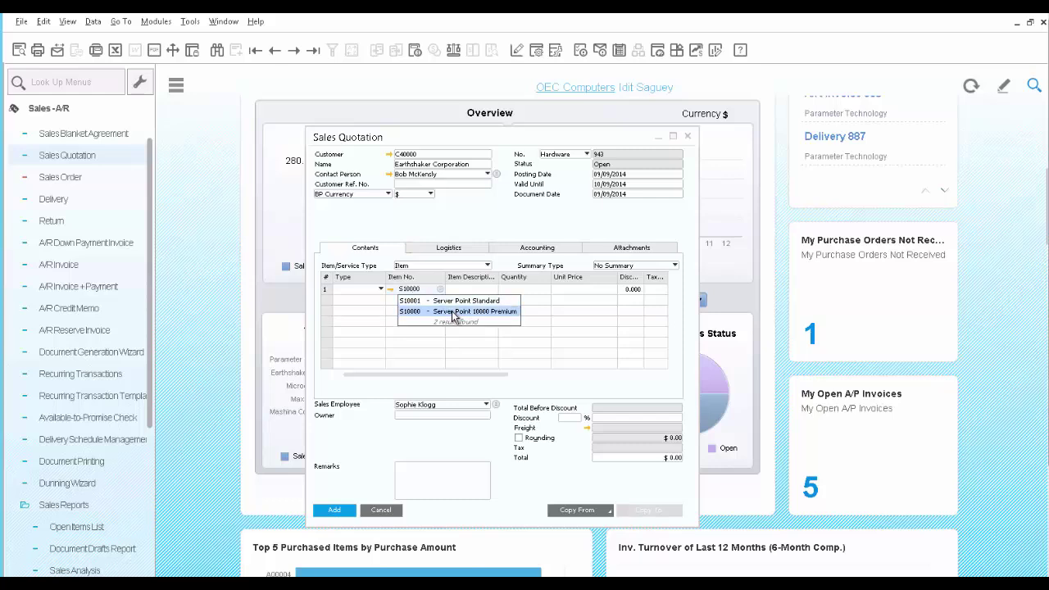
click(453, 312)
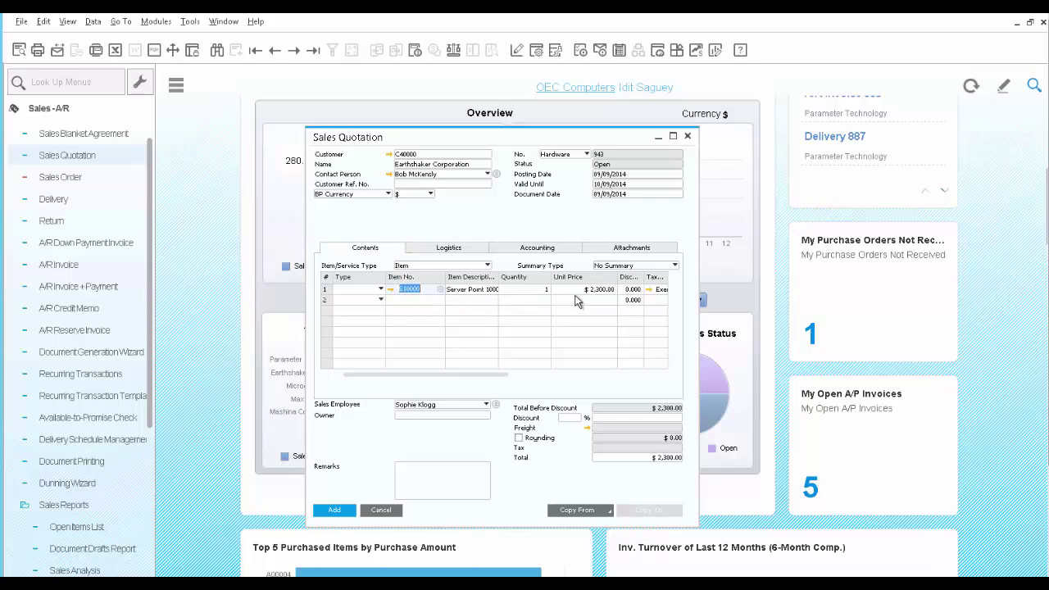
Step: Add item S10001, Server Point Standard, as an alternative item in the quotation's second row
click(378, 301)
click(377, 324)
click(404, 302)
text(S10001)
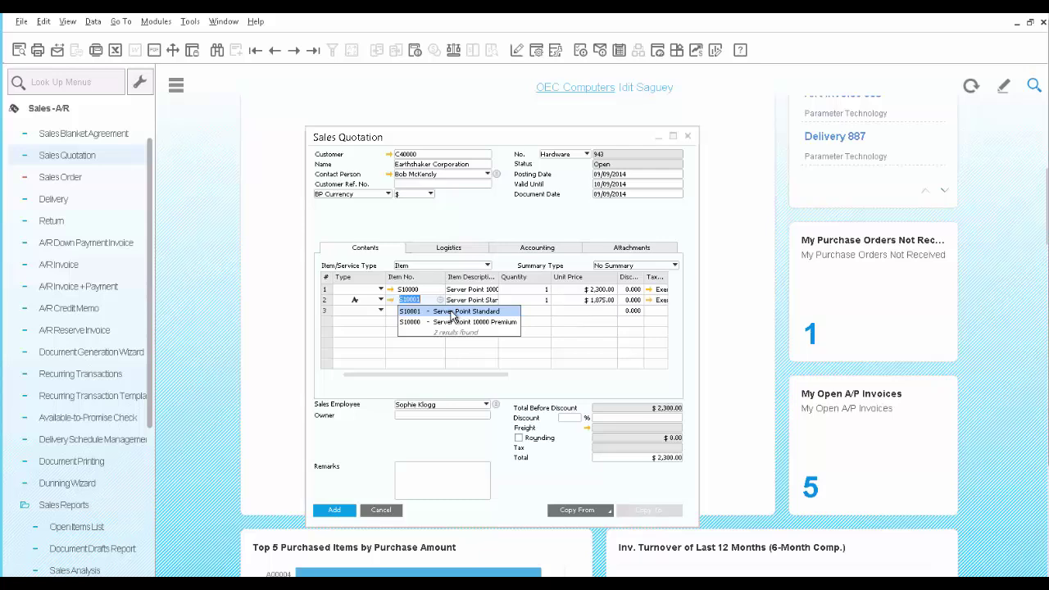
click(450, 312)
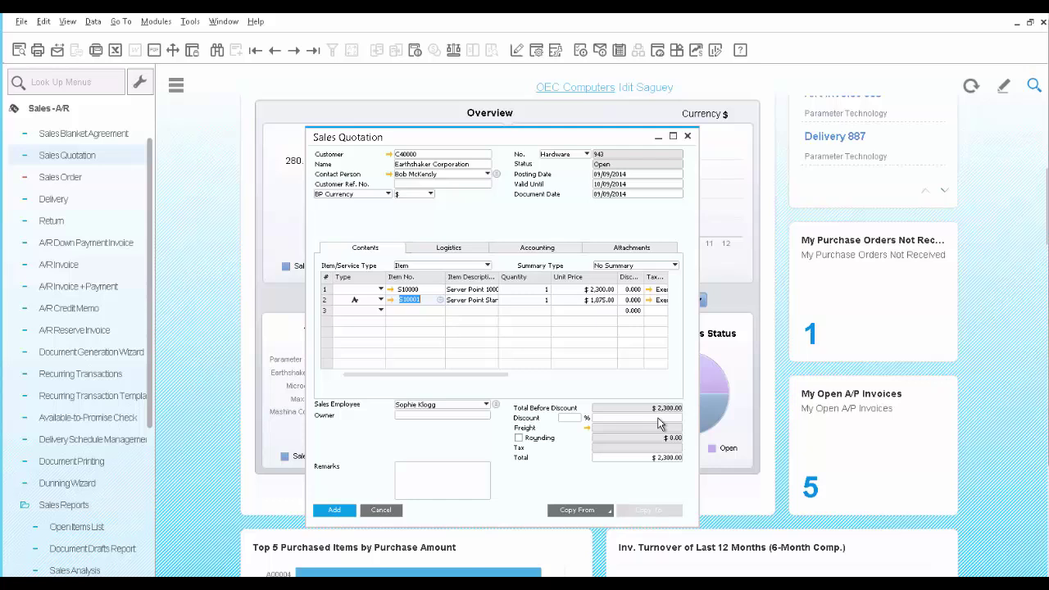
Step: Set the quotation's overall discount to 5%
click(572, 420)
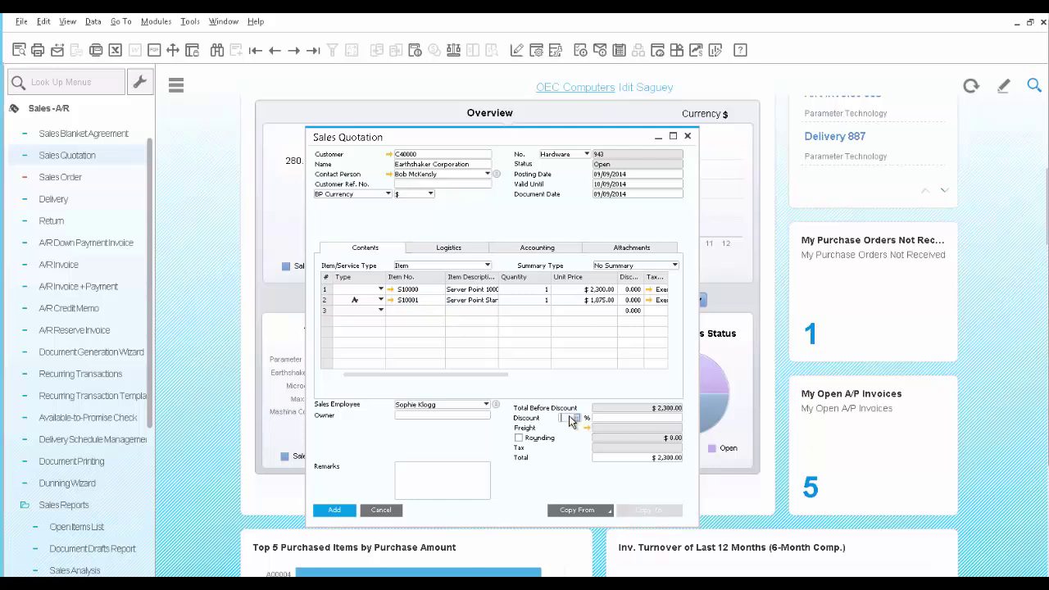
text(5)
key(Tab)
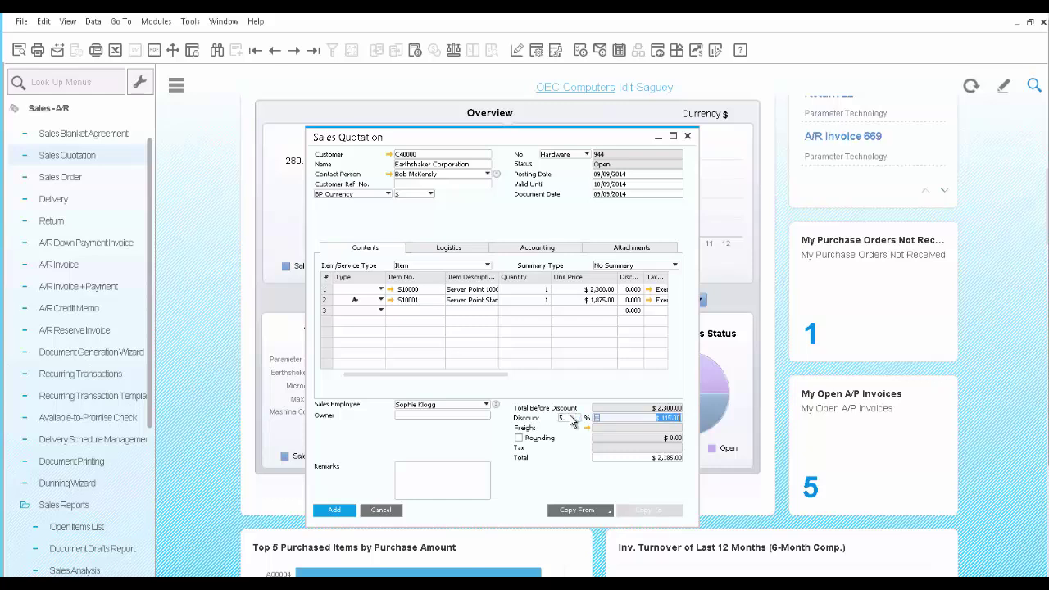
Step: Preview the quotation's printout, checking the alternative item, and add the quotation
click(20, 52)
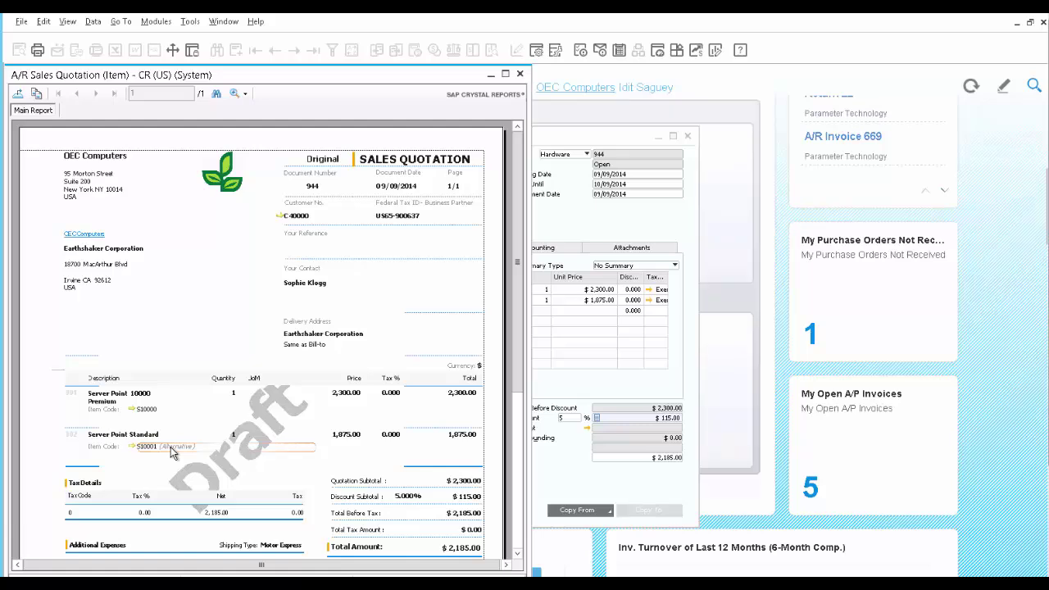
click(520, 73)
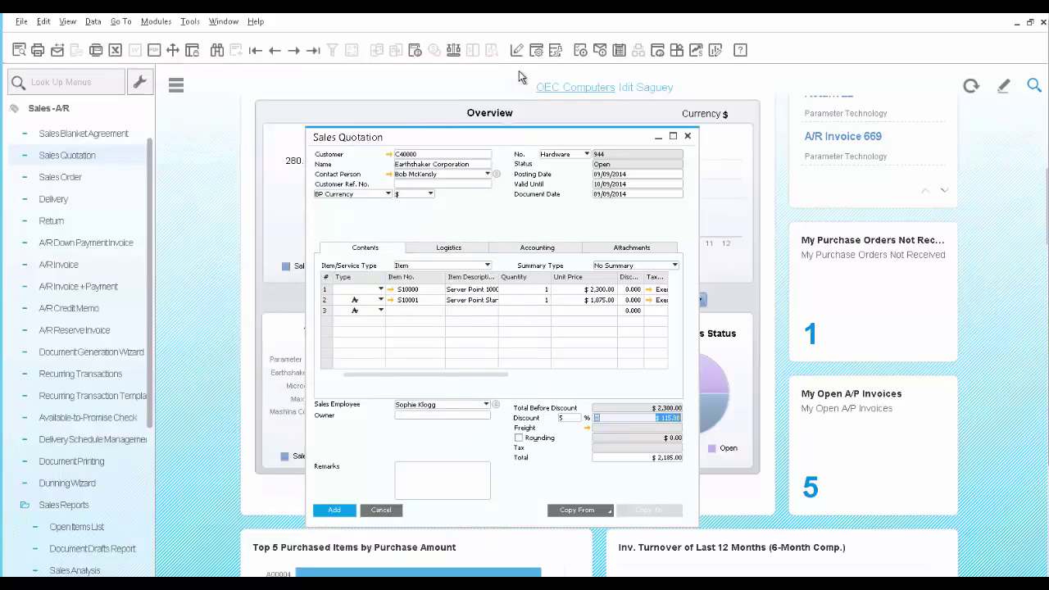
click(334, 512)
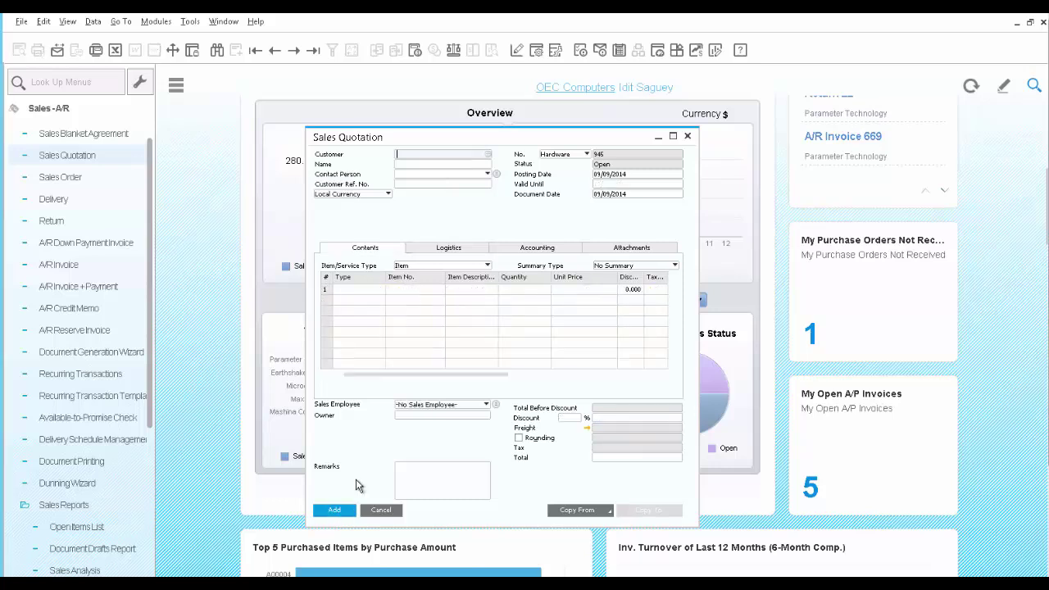
Step: Display the last saved quotation and start an e-mail for it with the edited report attached
click(316, 50)
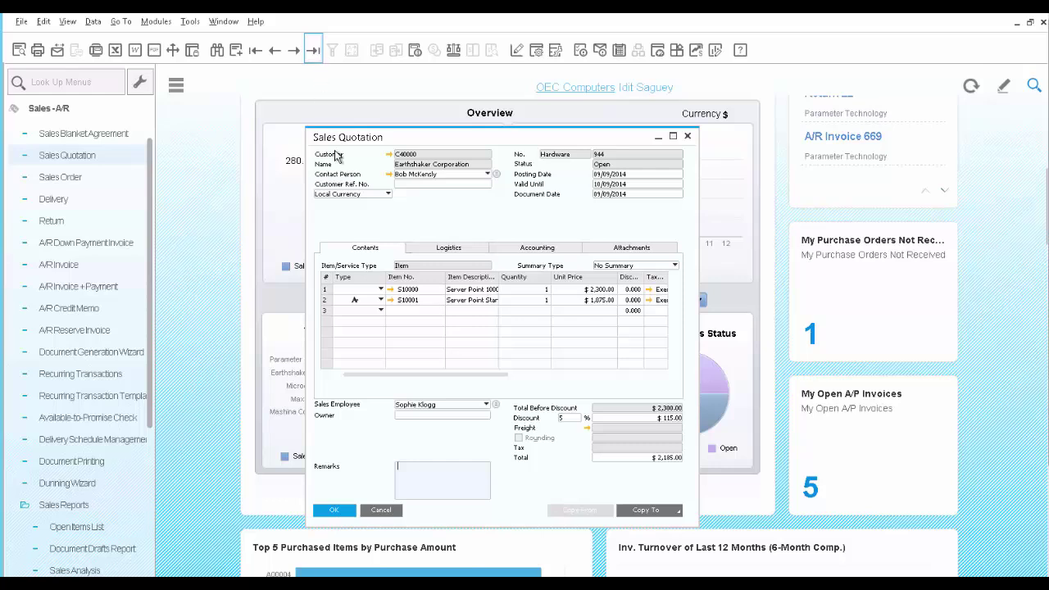
click(58, 52)
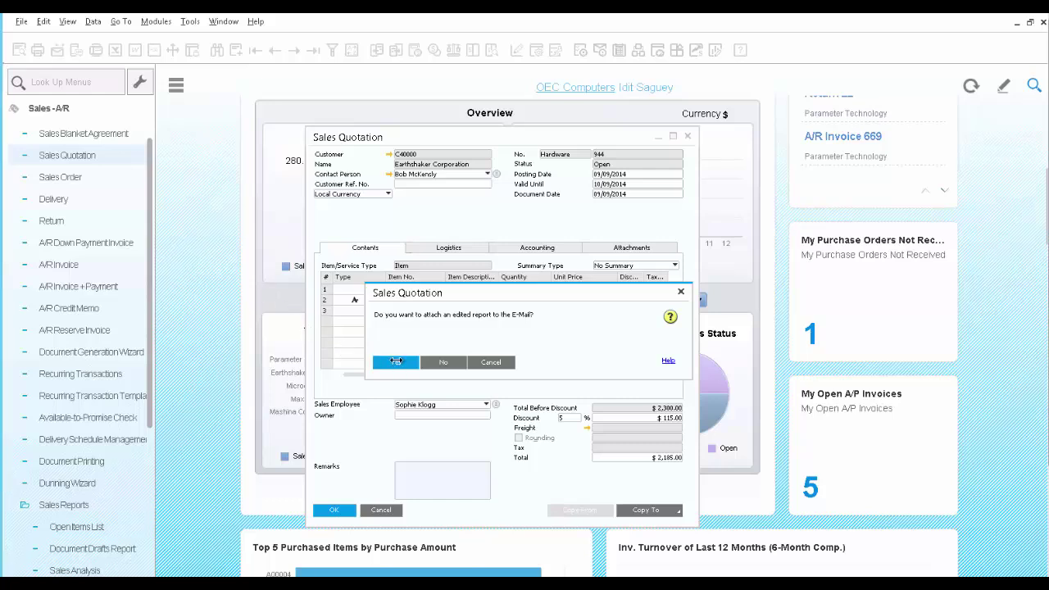
click(395, 361)
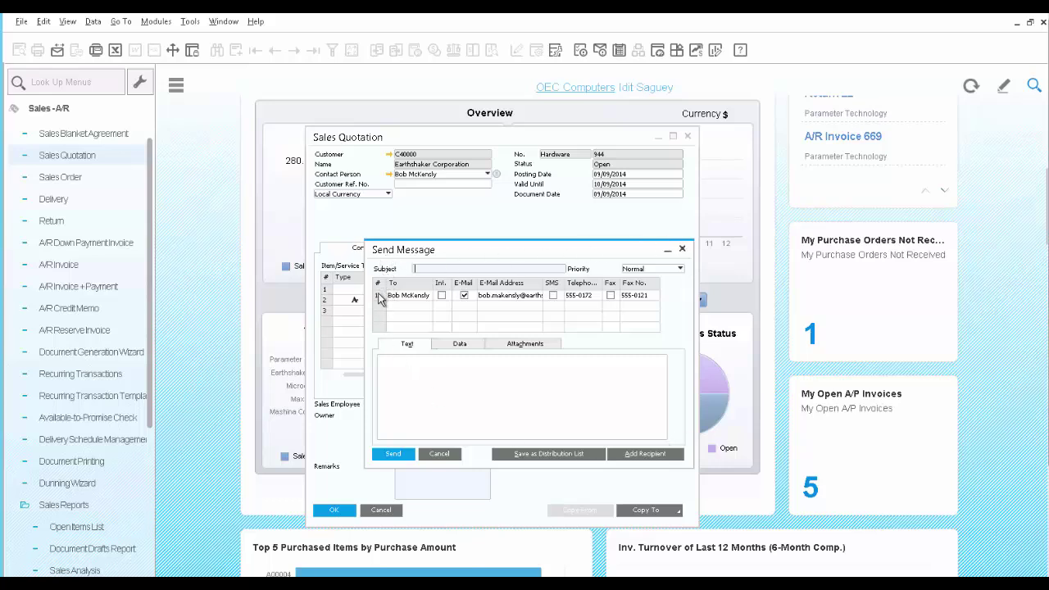
Step: Enter the subject "Quotaion for servers" and the message "Attach please find quotation for 2 servers per your request"
click(472, 300)
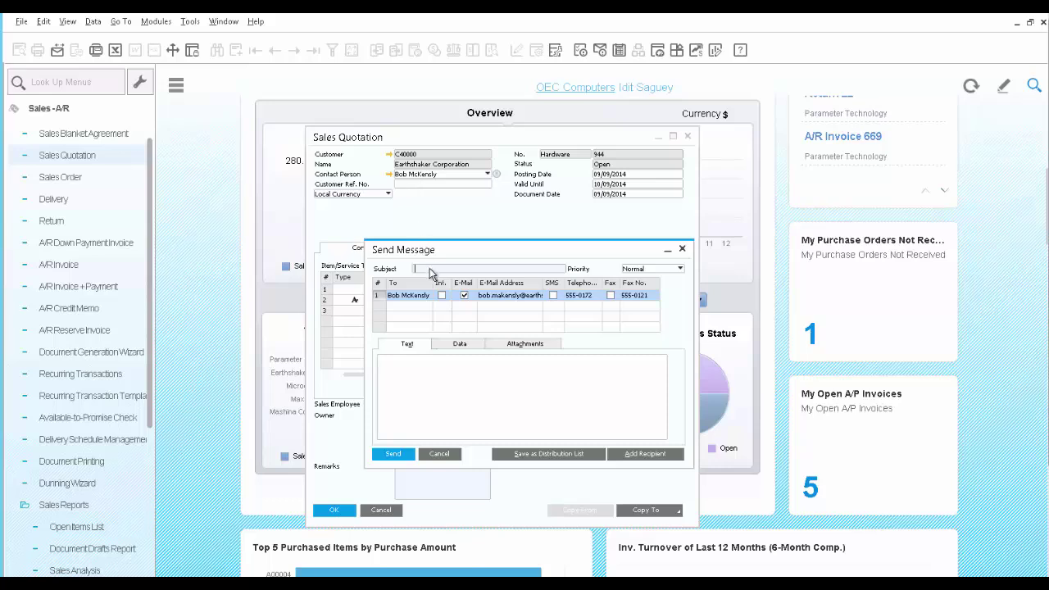
text(Quotation for servers)
click(448, 382)
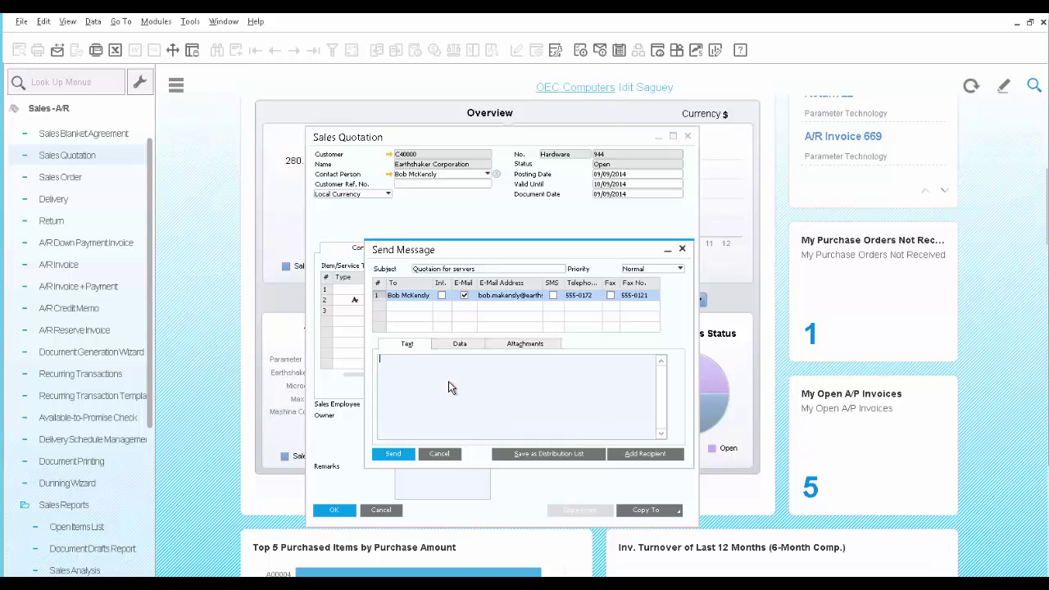
text(Attach please find quotation for 2 servers per your request)
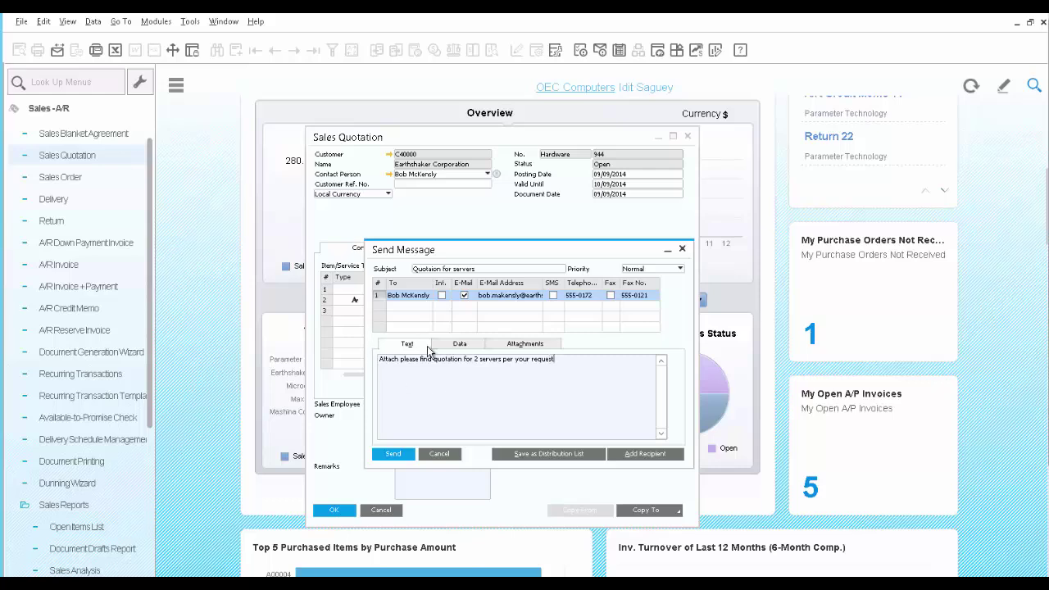
Step: Check the message's linked quotation and attached file, send it to the contact person, and close the message window
click(462, 345)
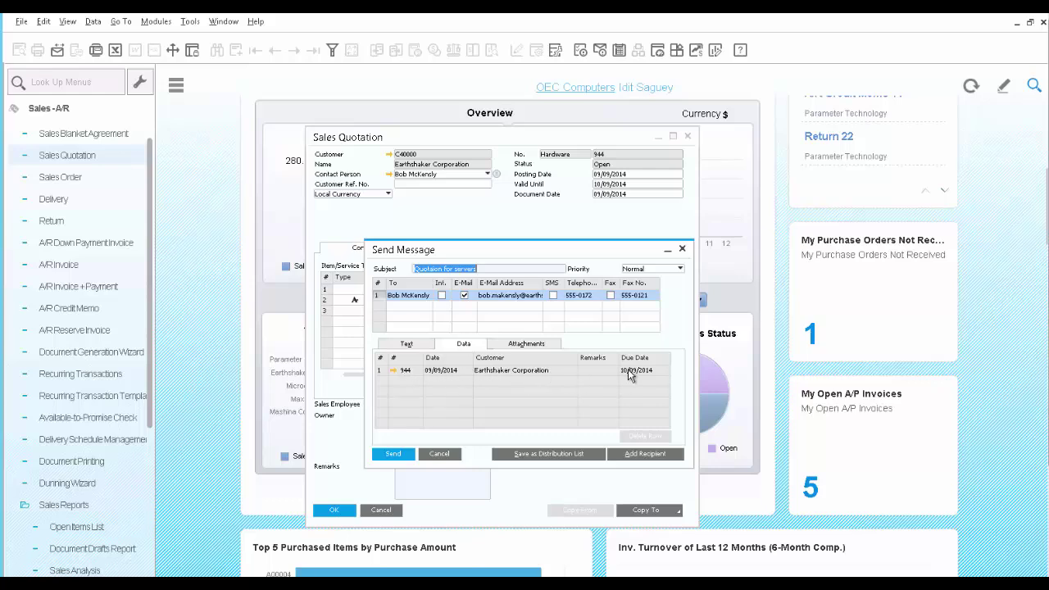
click(526, 345)
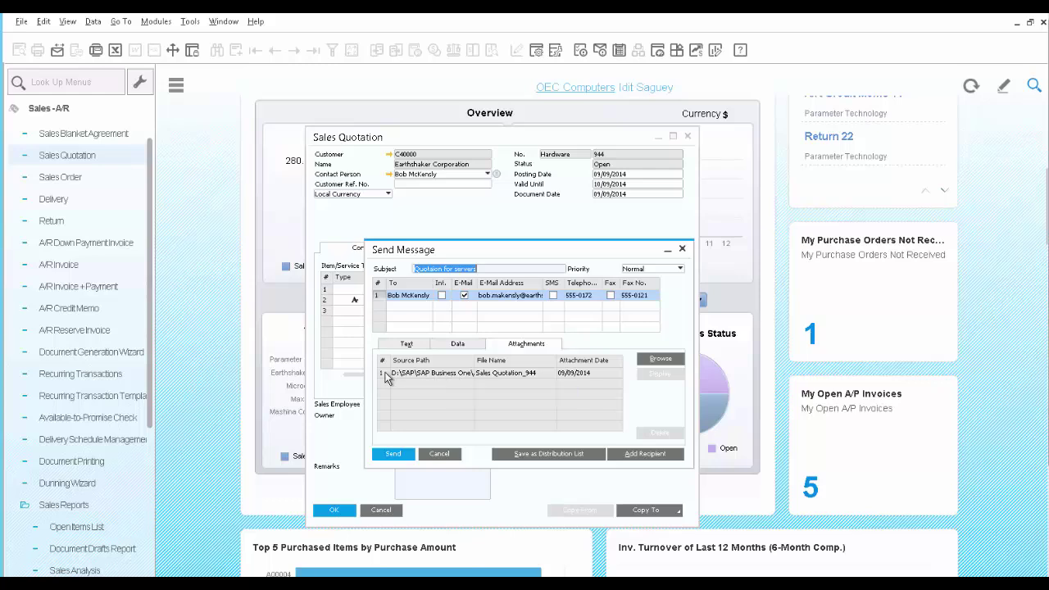
click(392, 455)
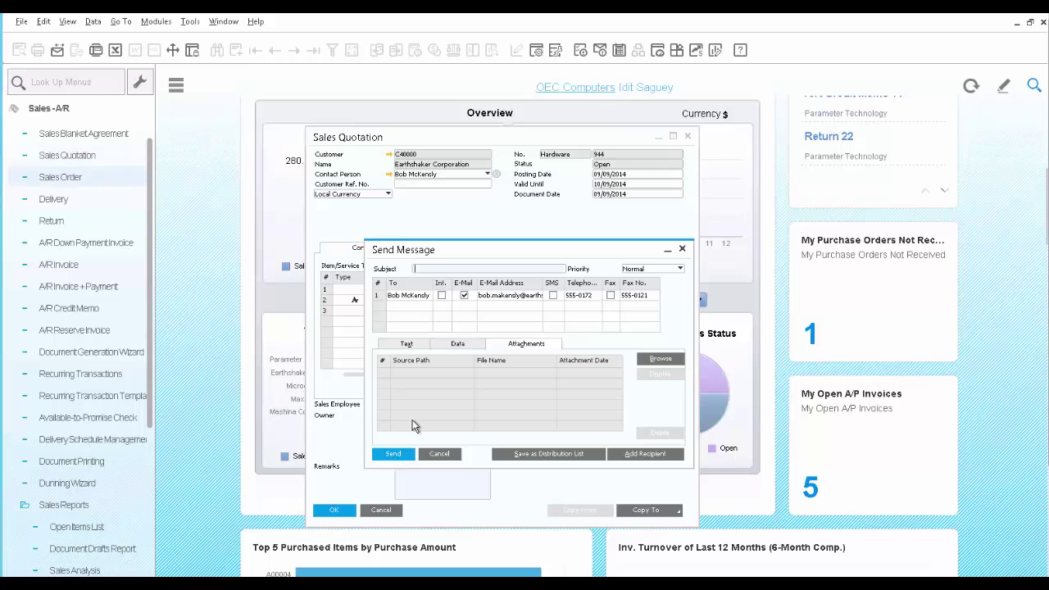
click(442, 453)
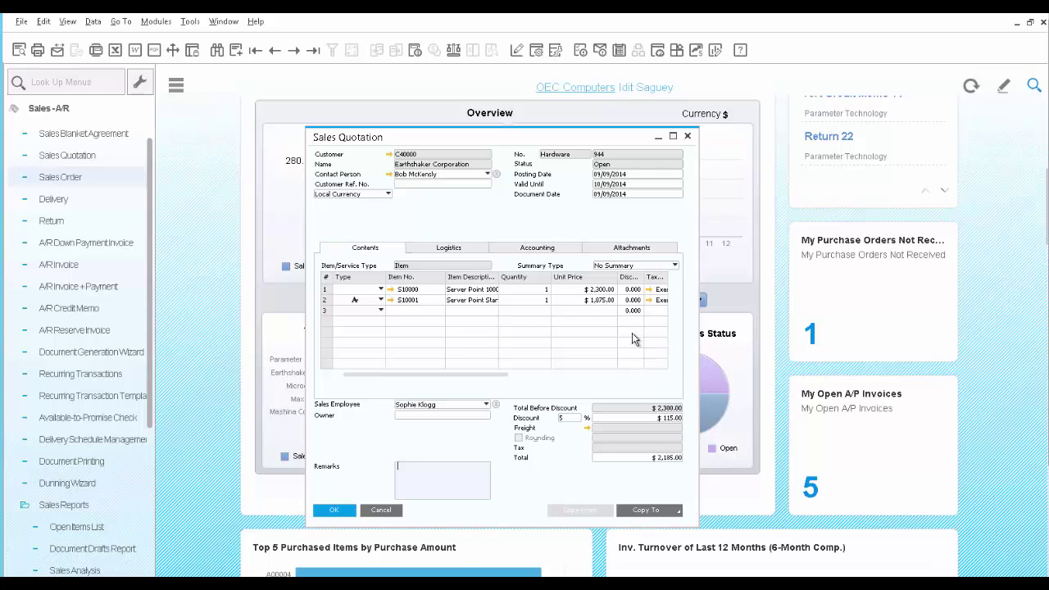
Step: Start a new sales order for the customer Earthshaker Corporation
click(53, 181)
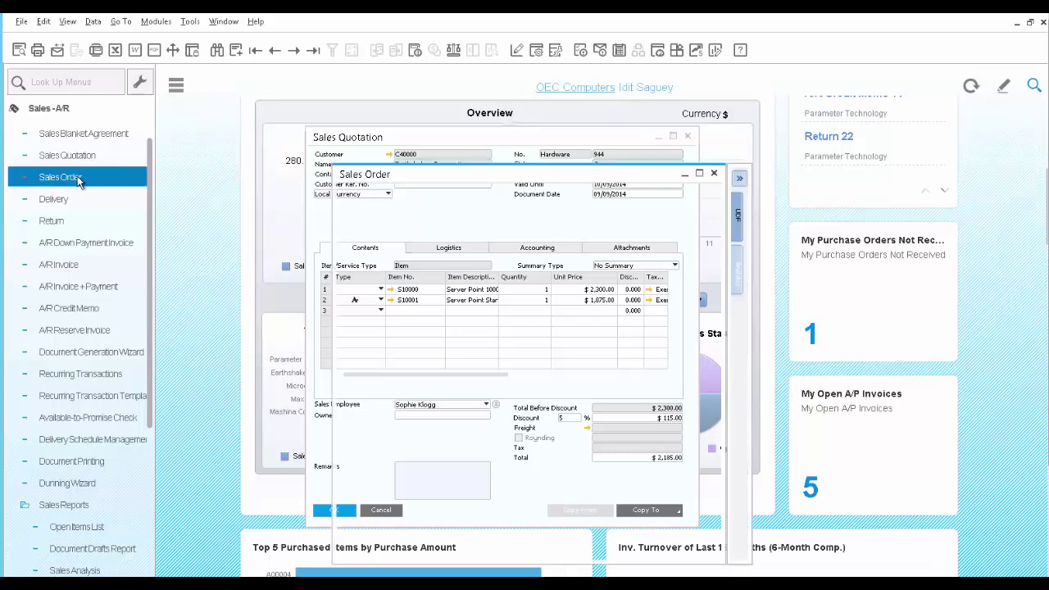
click(516, 193)
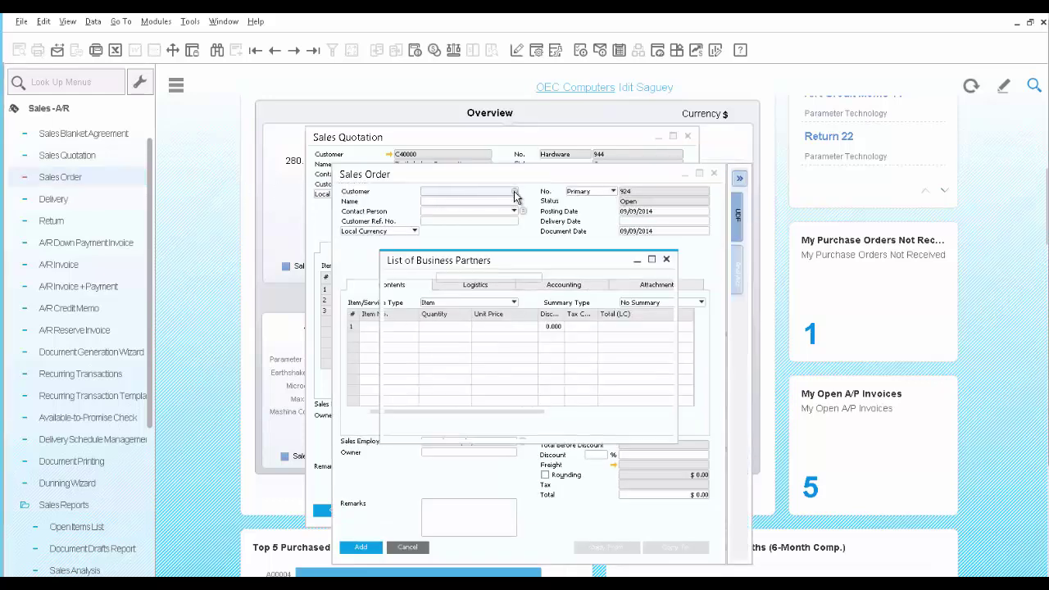
click(515, 340)
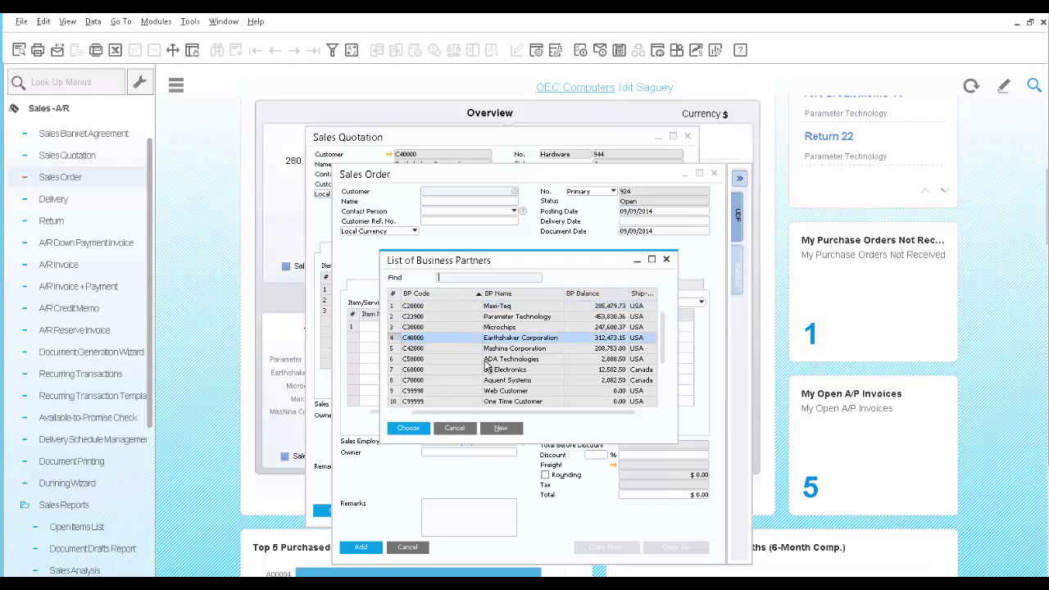
click(409, 429)
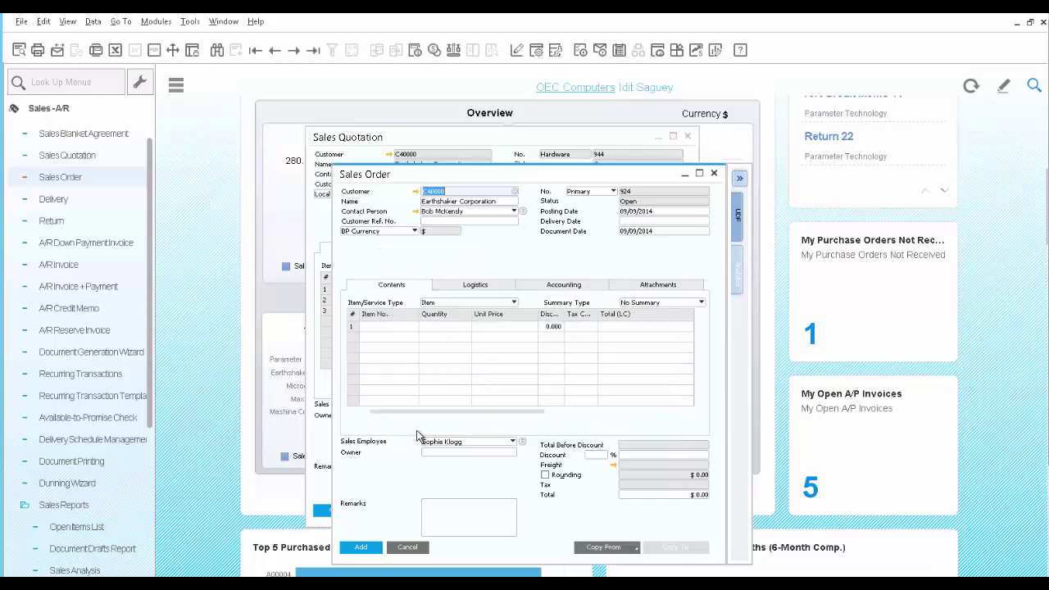
Step: Copy the customer's newest sales quotation into the order, drawing all data at the current exchange rate and including alternative items
click(631, 548)
click(625, 561)
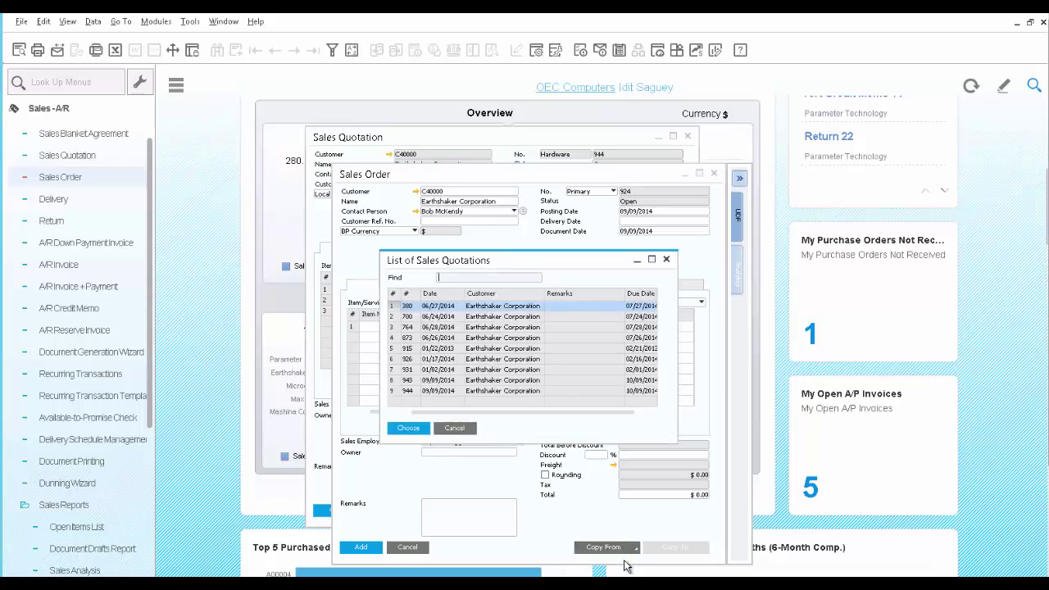
click(422, 393)
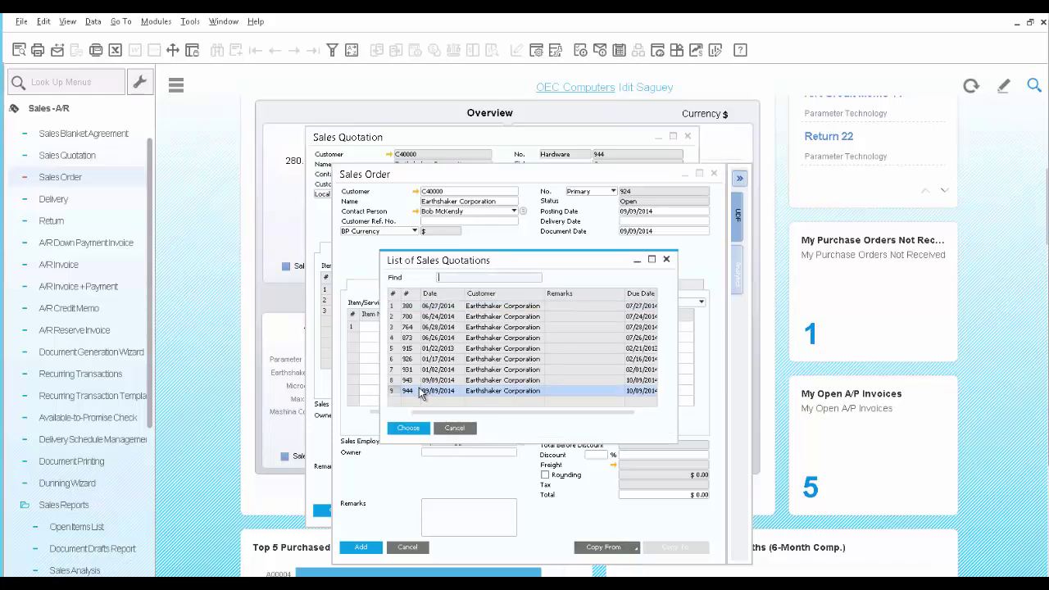
click(411, 429)
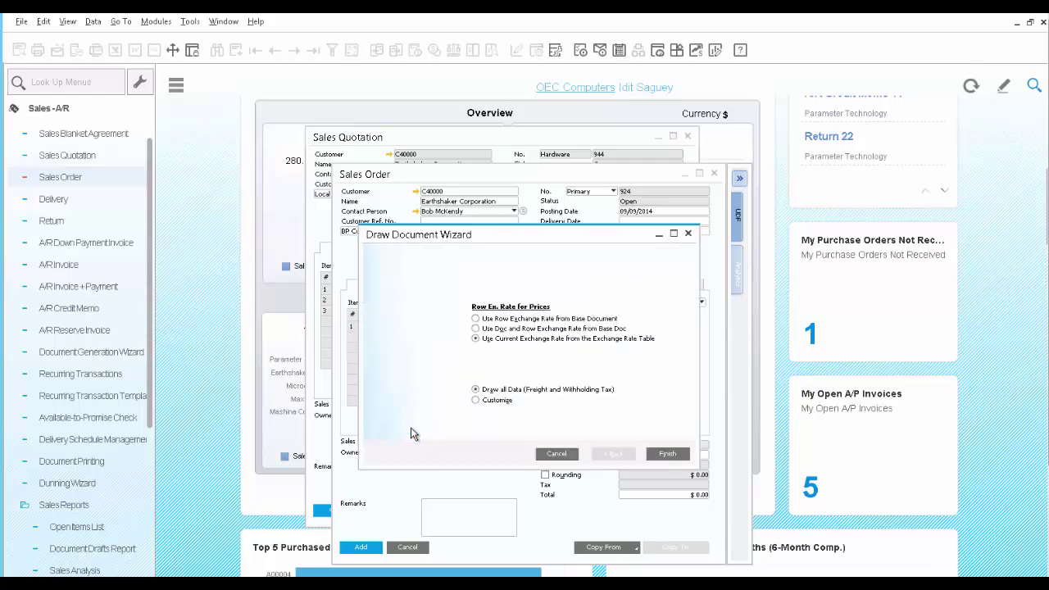
click(667, 454)
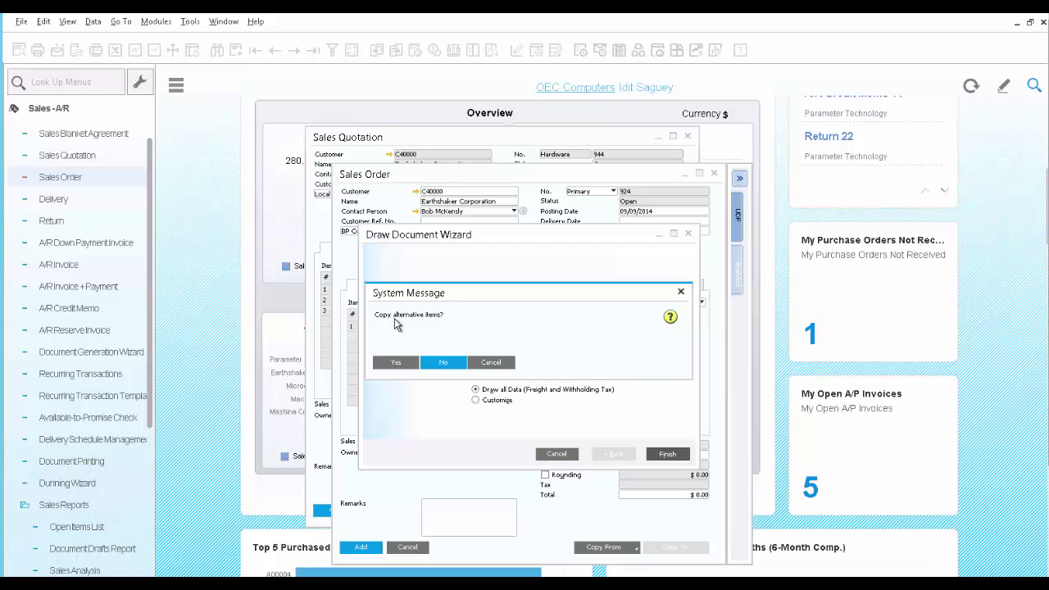
click(390, 362)
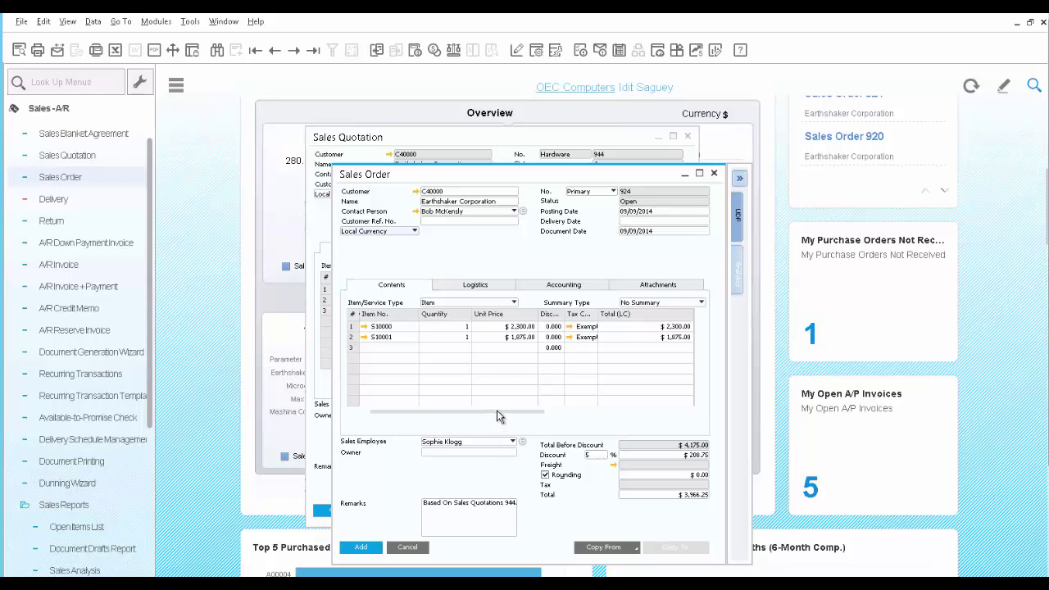
Step: Set the second row's ship-to name to PA WH and the delivery date to 09/09/2014, updating the existing rows
drag(497, 410, 642, 413)
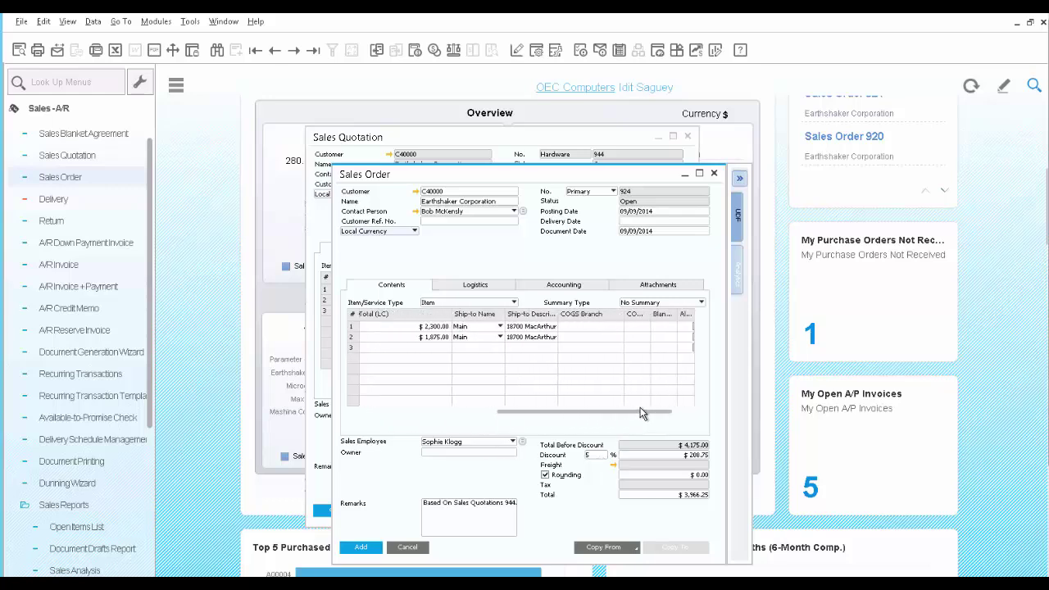
click(474, 347)
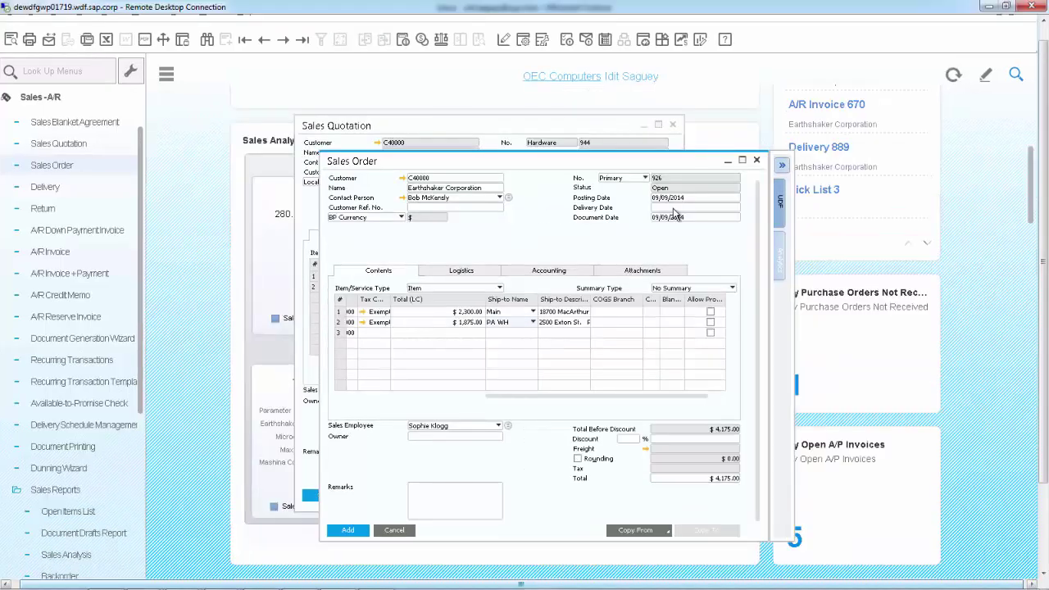
click(674, 209)
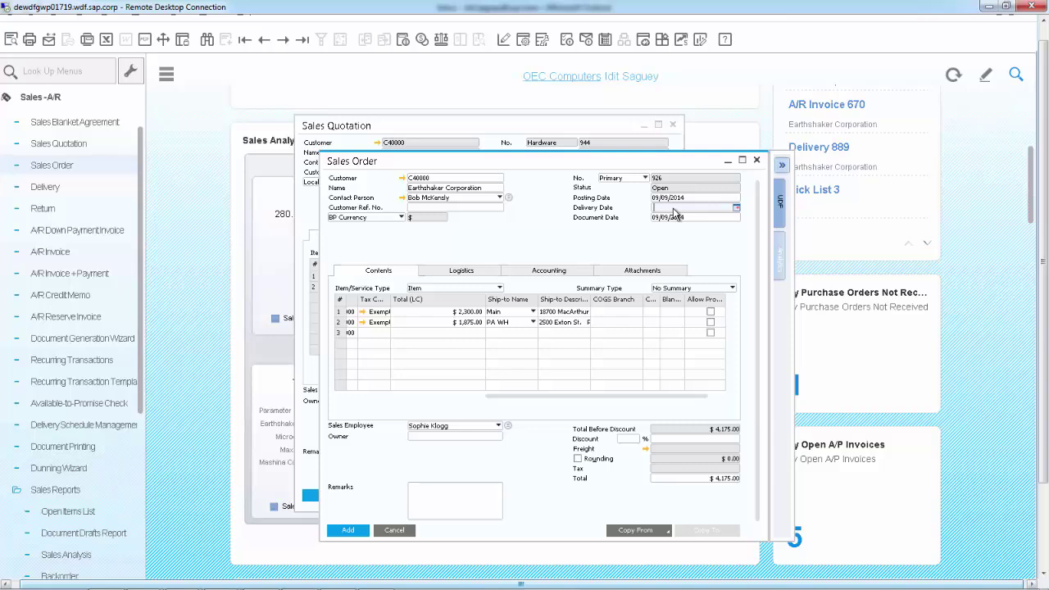
text(i)
key(Tab)
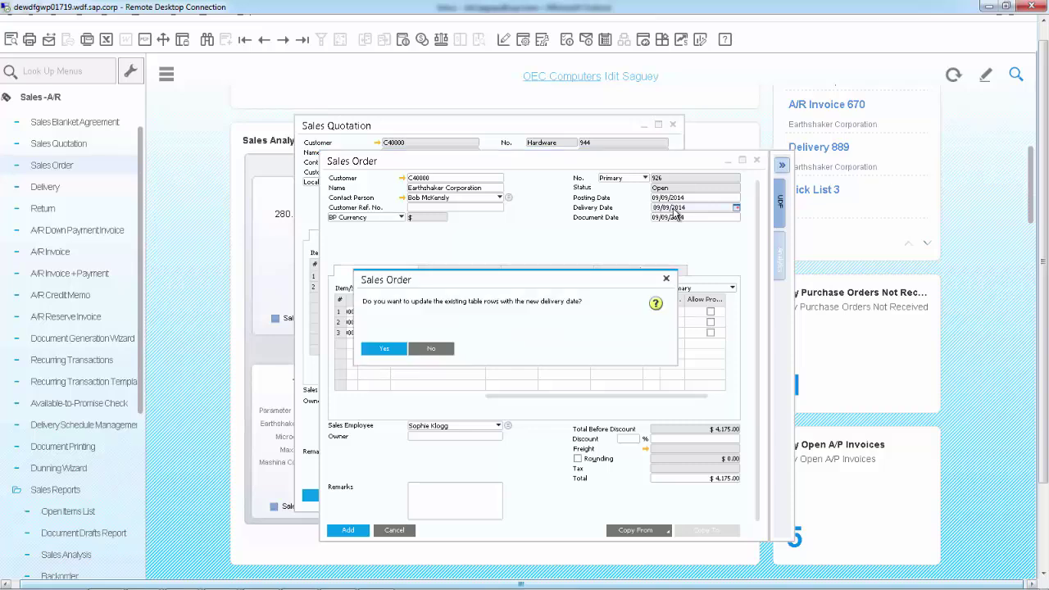
click(385, 349)
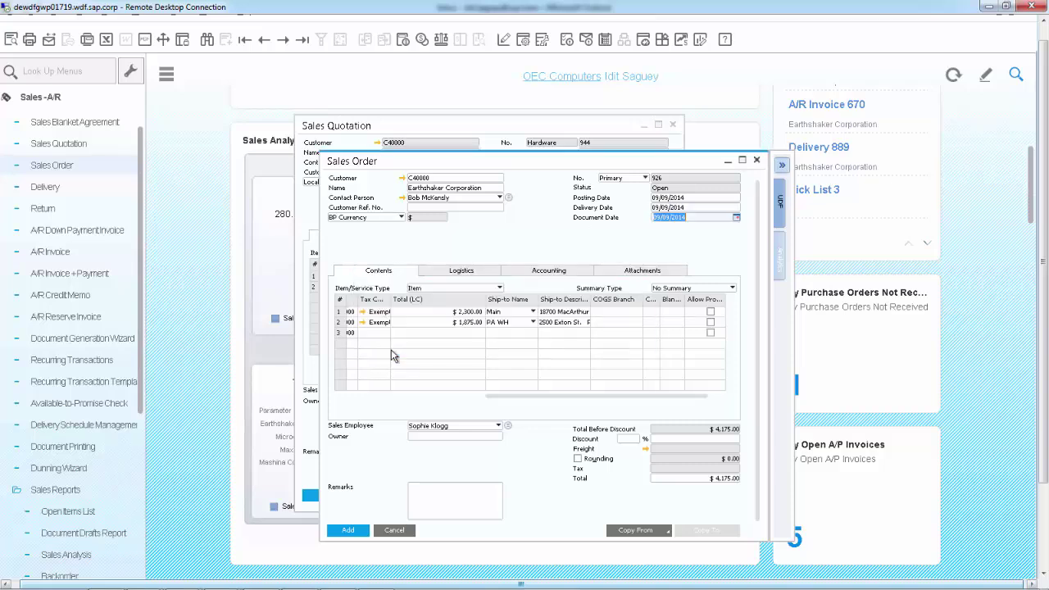
Step: Add the sales order, checking item S10001's ATP quantities and confirming its delivery proposal for 09/15/2014
click(348, 531)
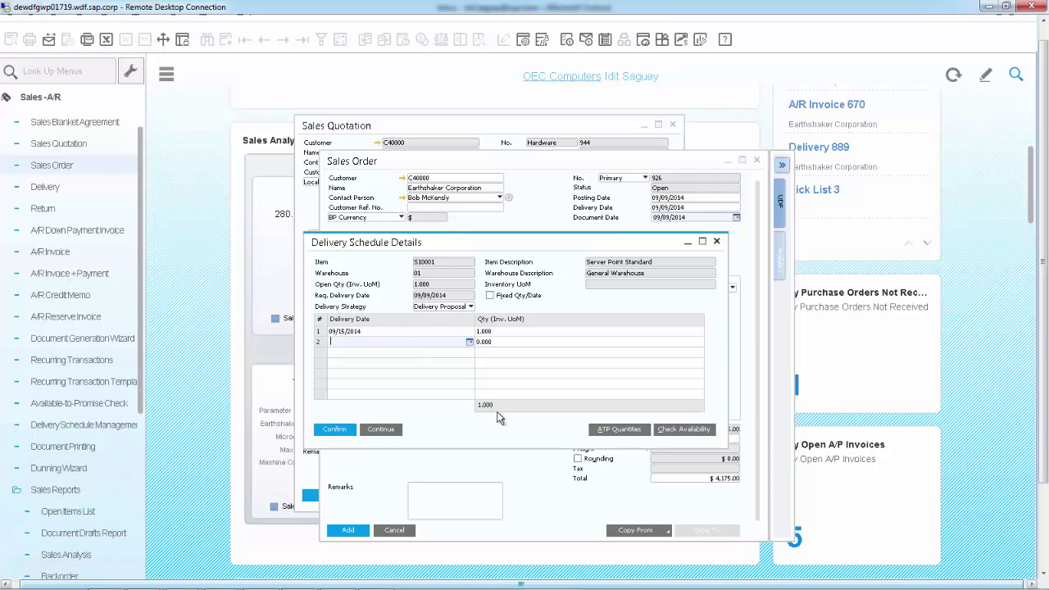
click(607, 430)
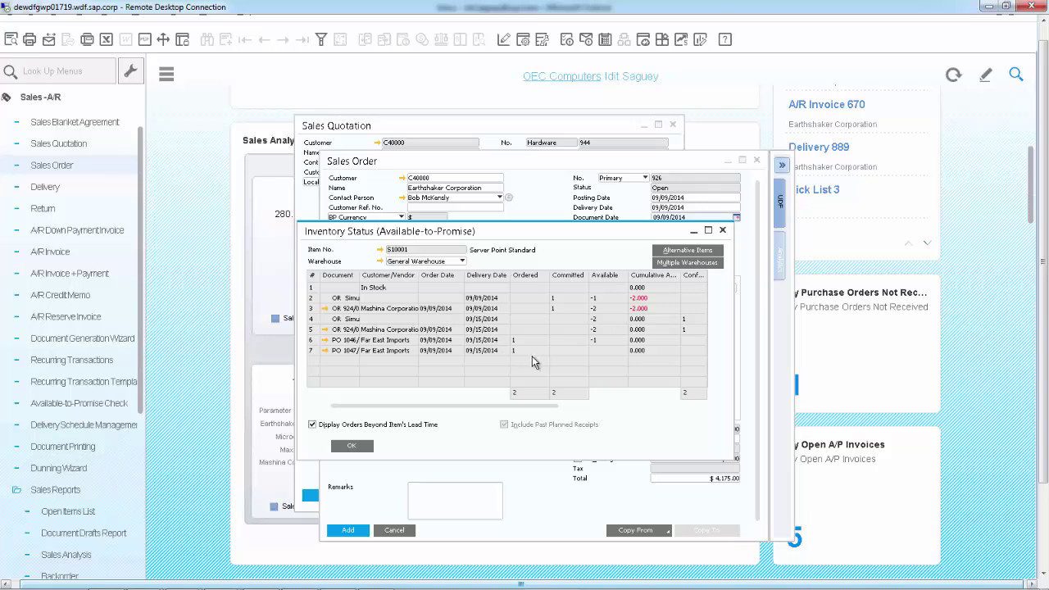
click(353, 447)
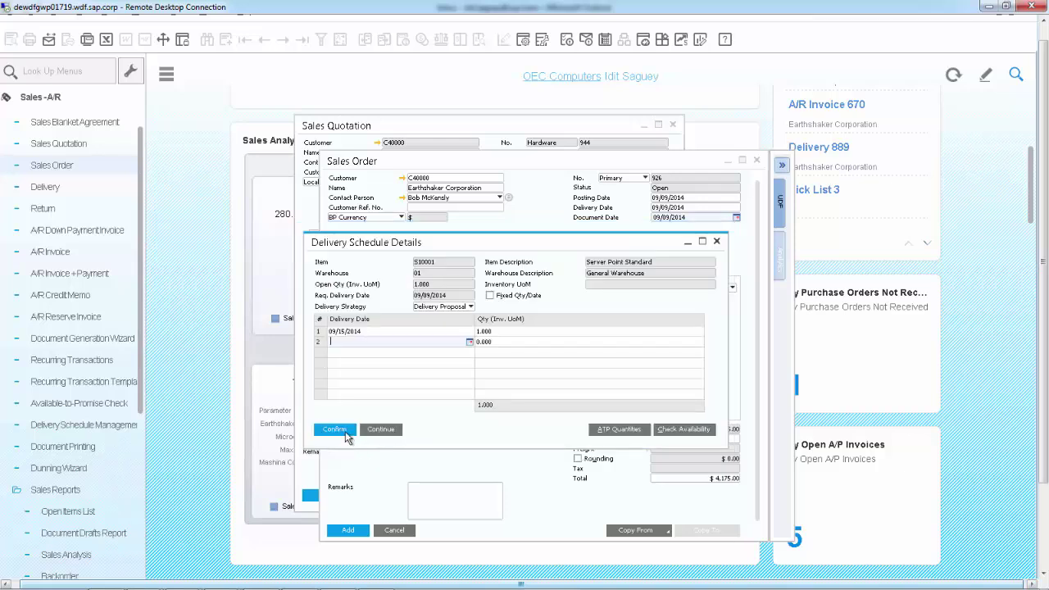
click(345, 437)
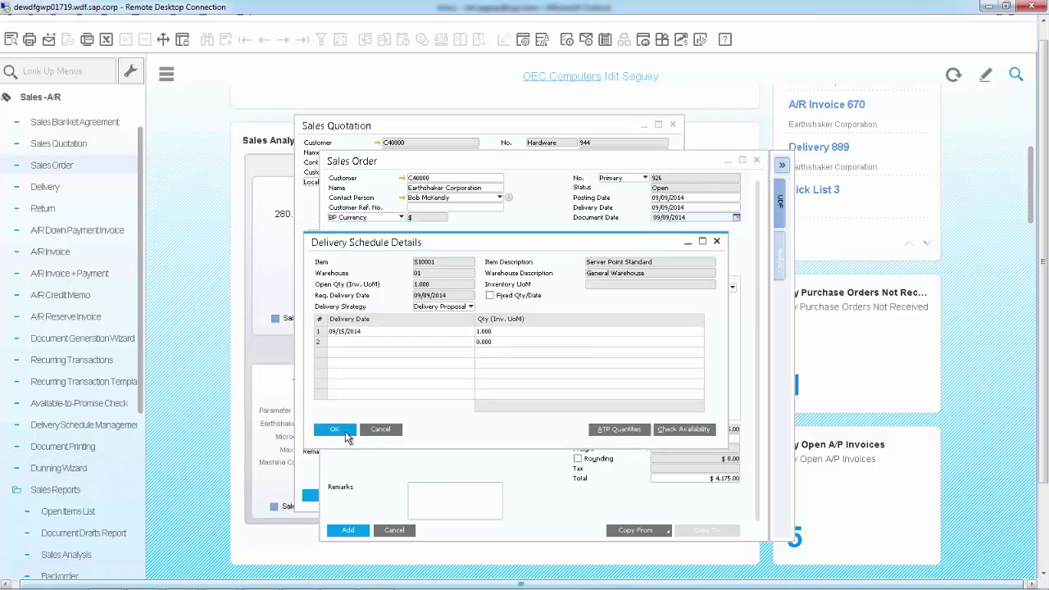
click(336, 429)
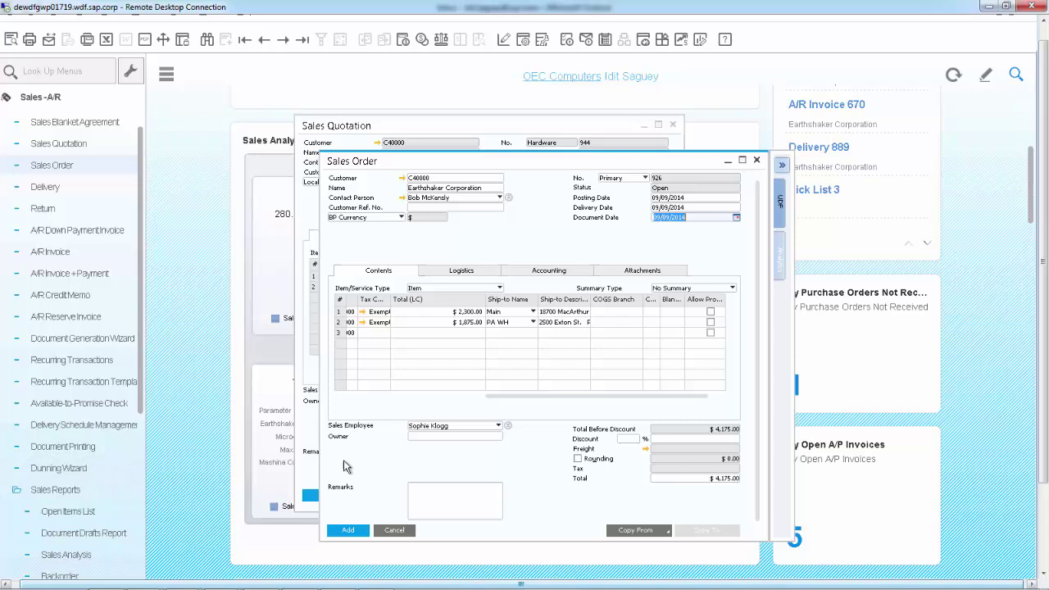
click(348, 531)
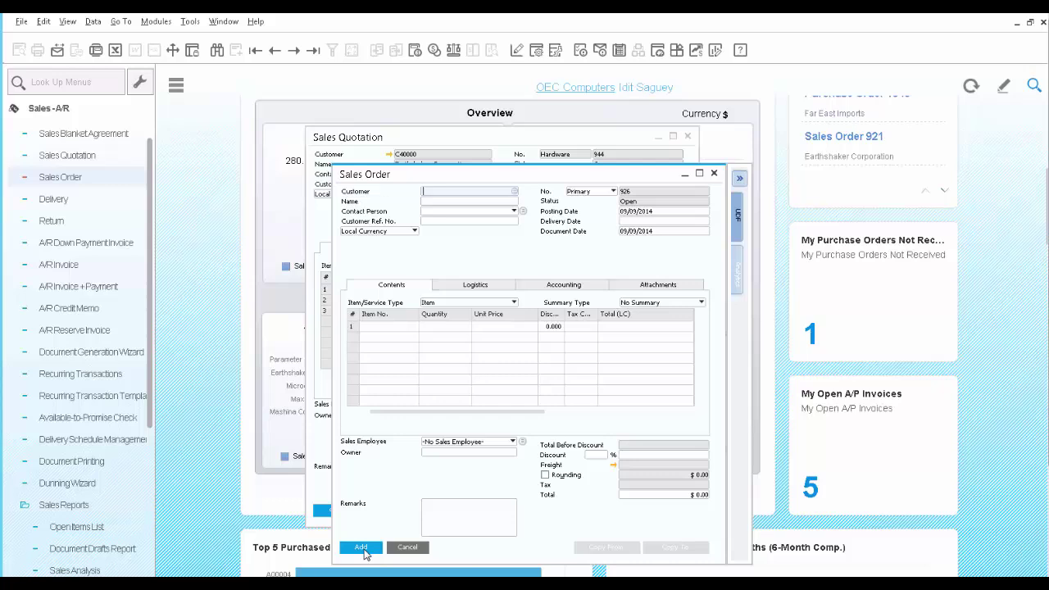
Step: Display the last saved sales order and open delivery schedule management for its second row, item S10001
click(312, 53)
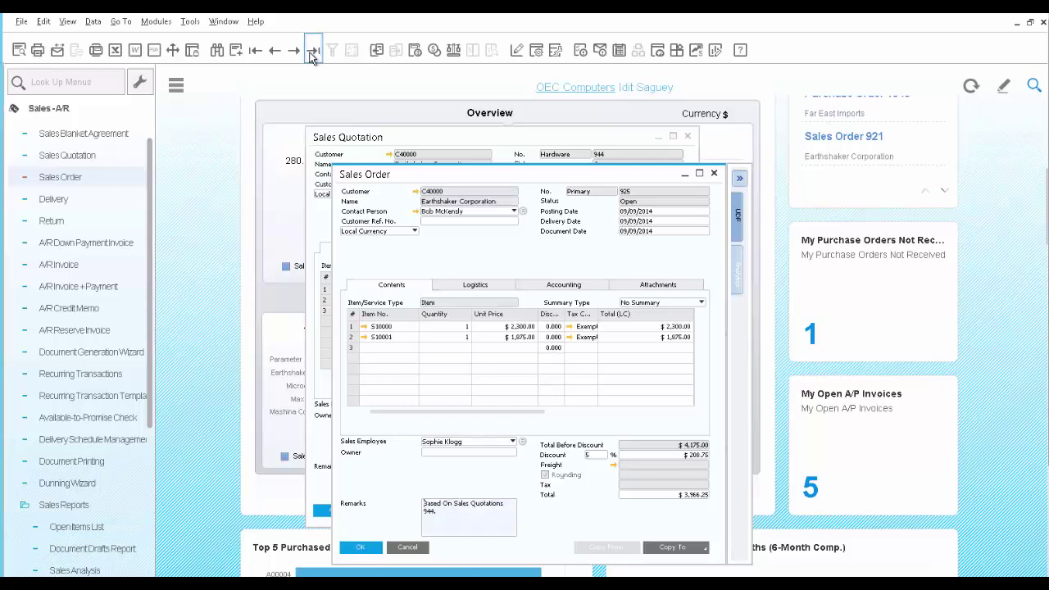
right_click(353, 340)
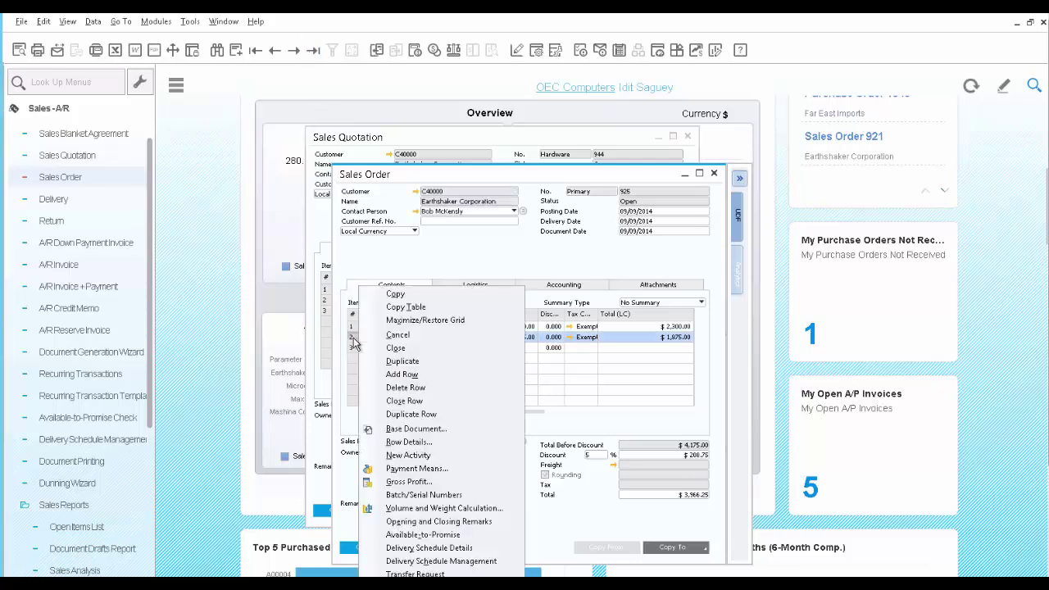
click(448, 562)
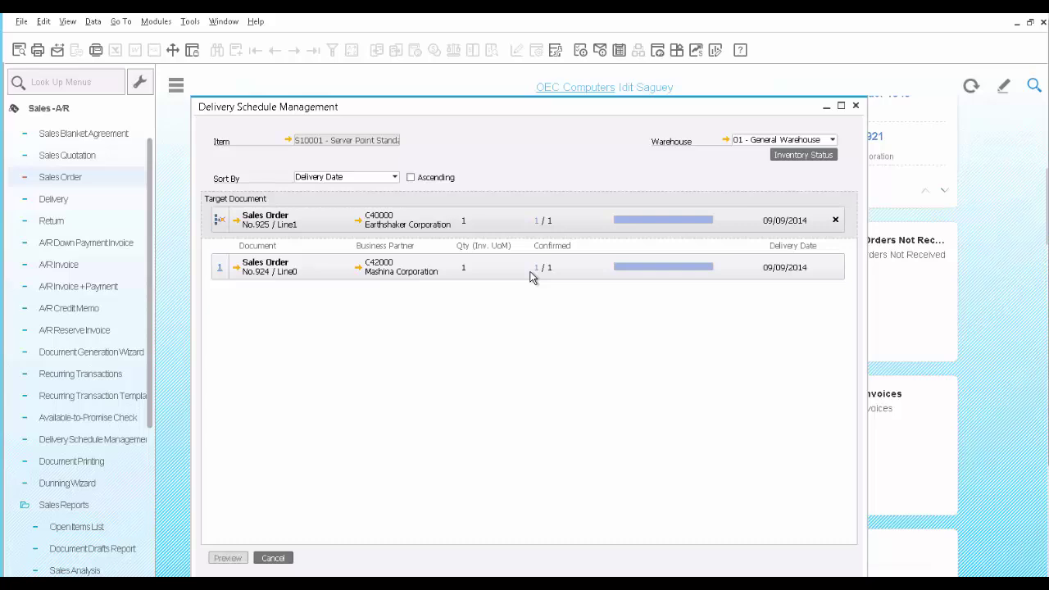
Step: Reduce Mashina Corporation's scheduled delivery quantity to 0 in favour of Earthshaker's order, confirm the previewed rescheduling, and close the window
click(537, 220)
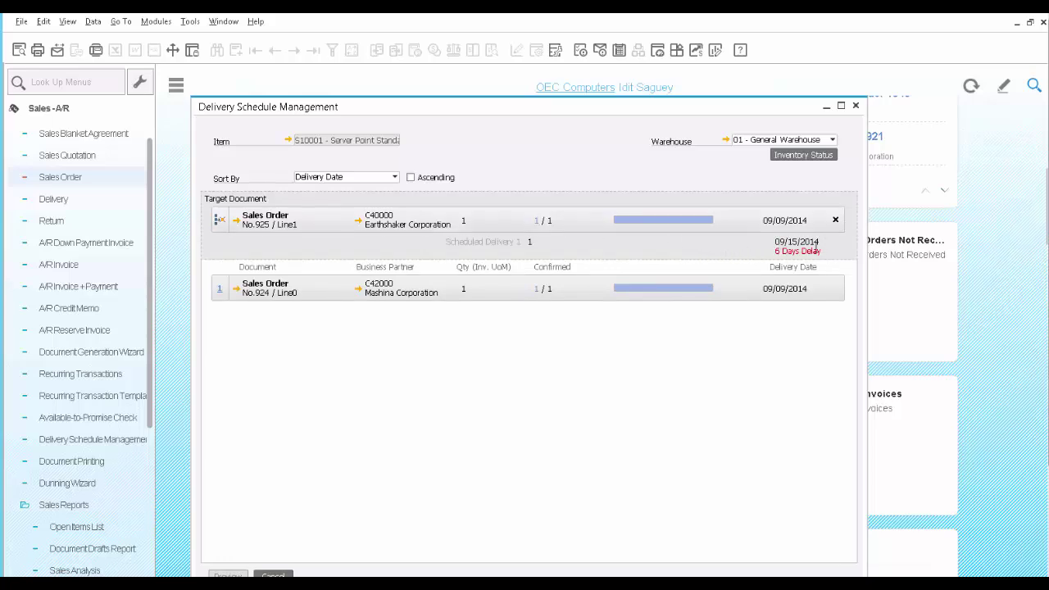
click(538, 288)
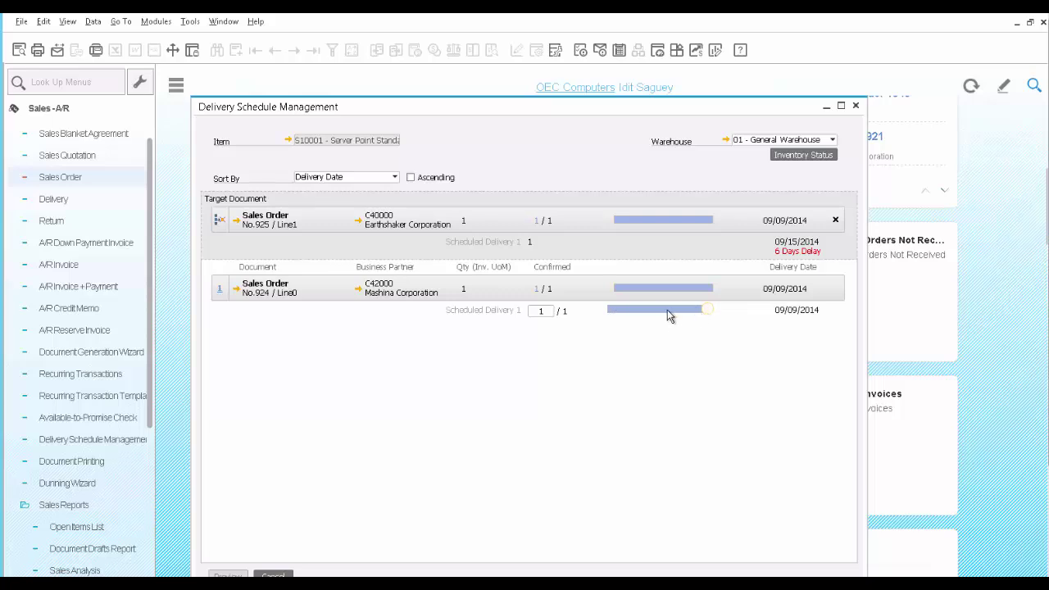
drag(620, 318, 615, 310)
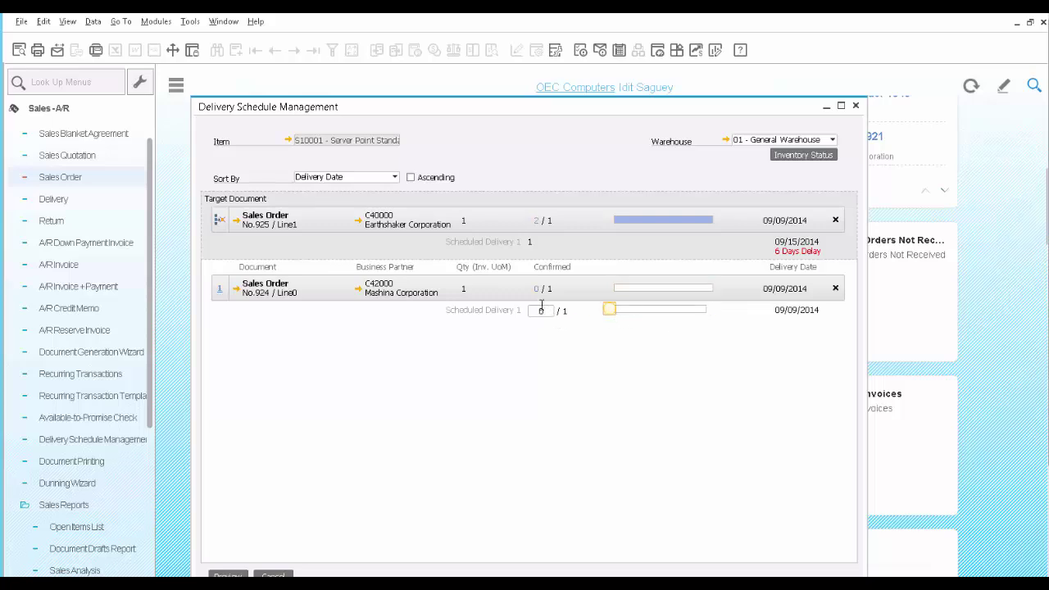
click(228, 575)
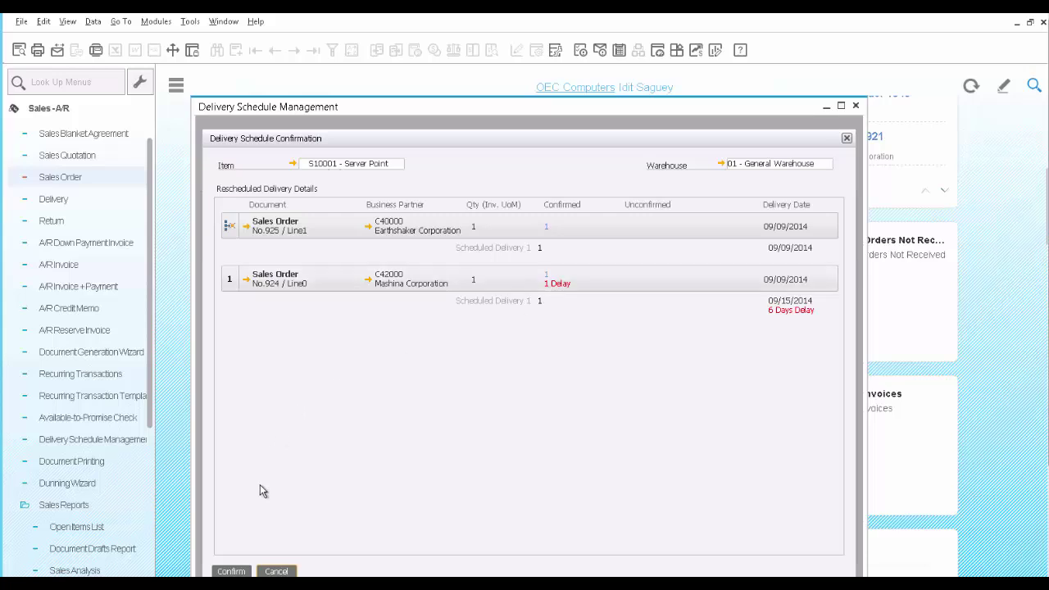
click(234, 571)
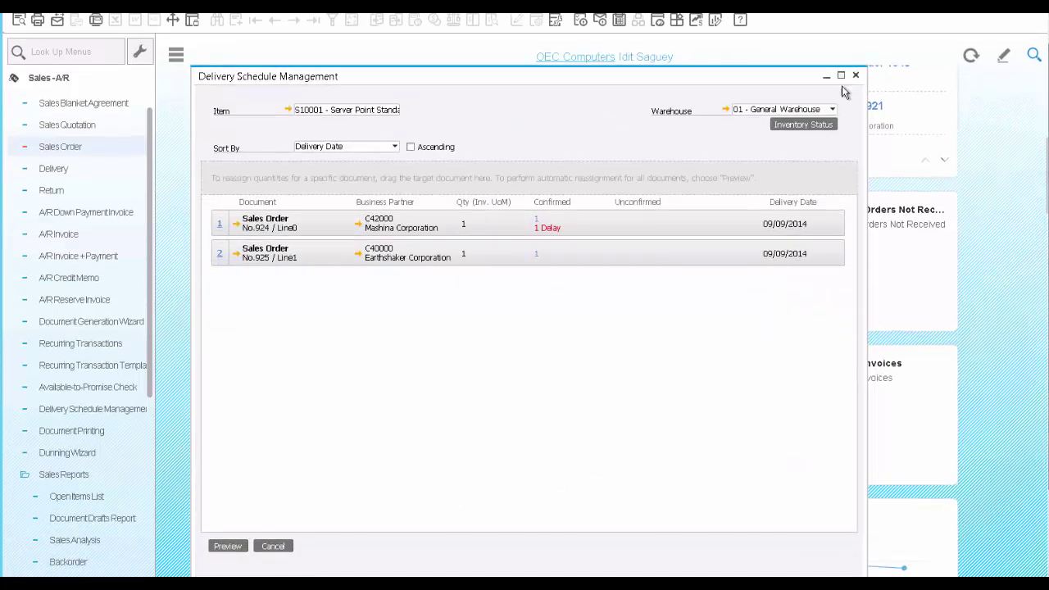
click(855, 75)
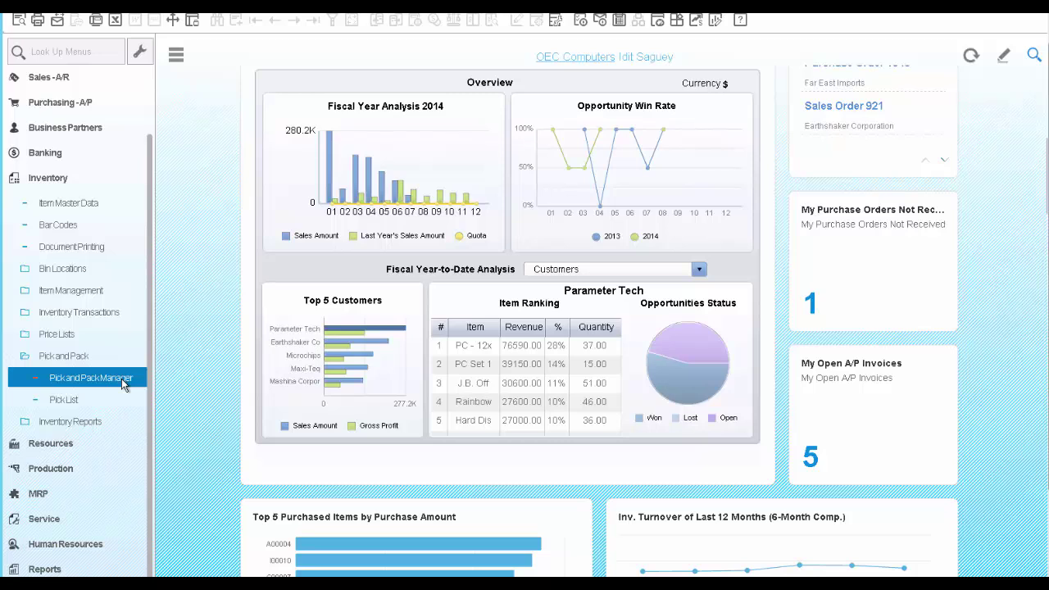
Step: List the open sales order rows in the Pick and Pack Manager, filtered by the new Earthshaker order's number
click(123, 384)
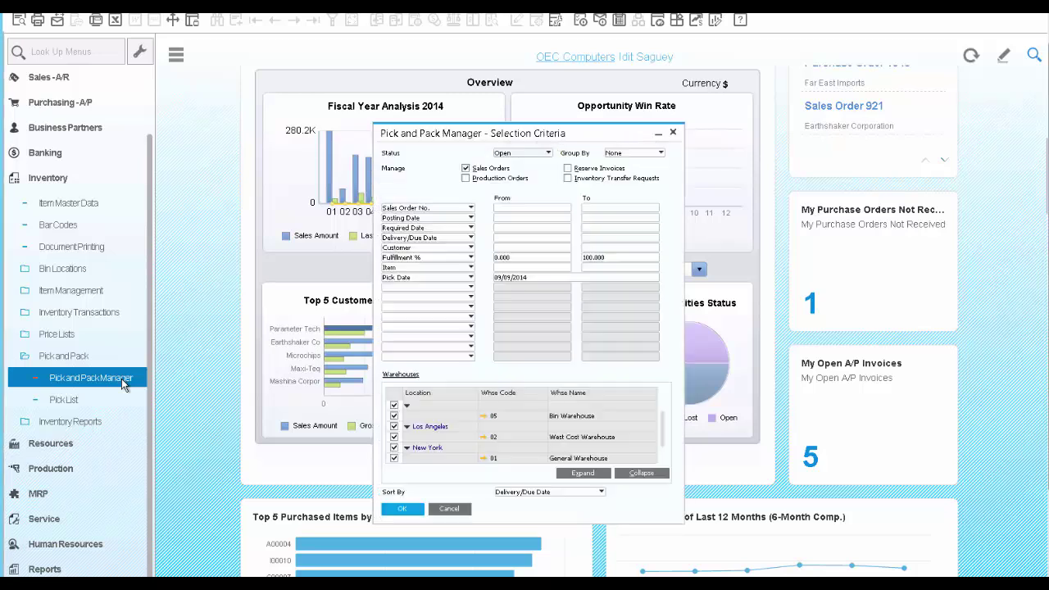
click(508, 210)
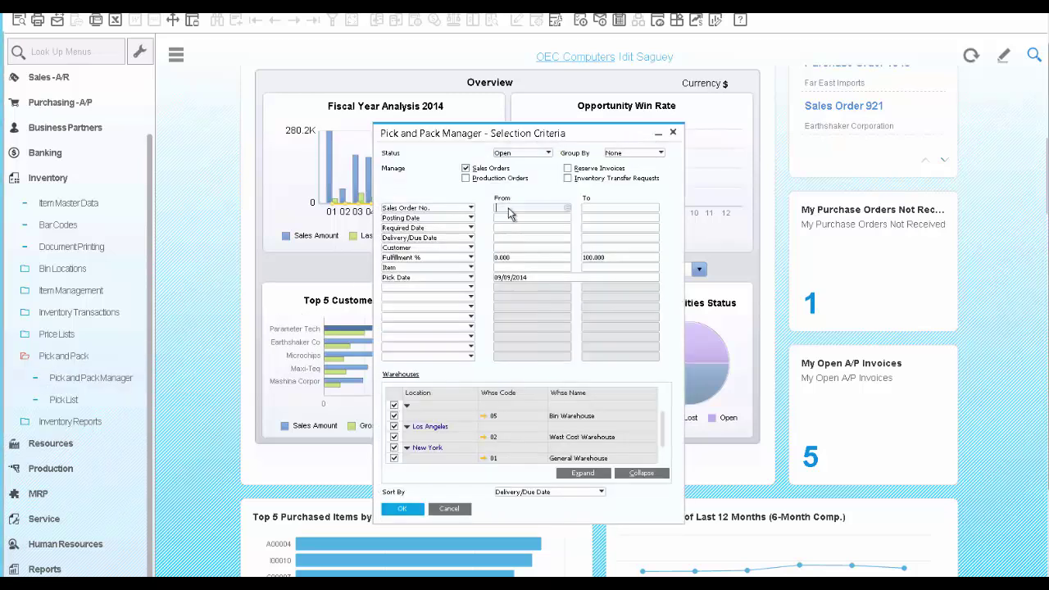
text(925)
key(Tab)
click(400, 509)
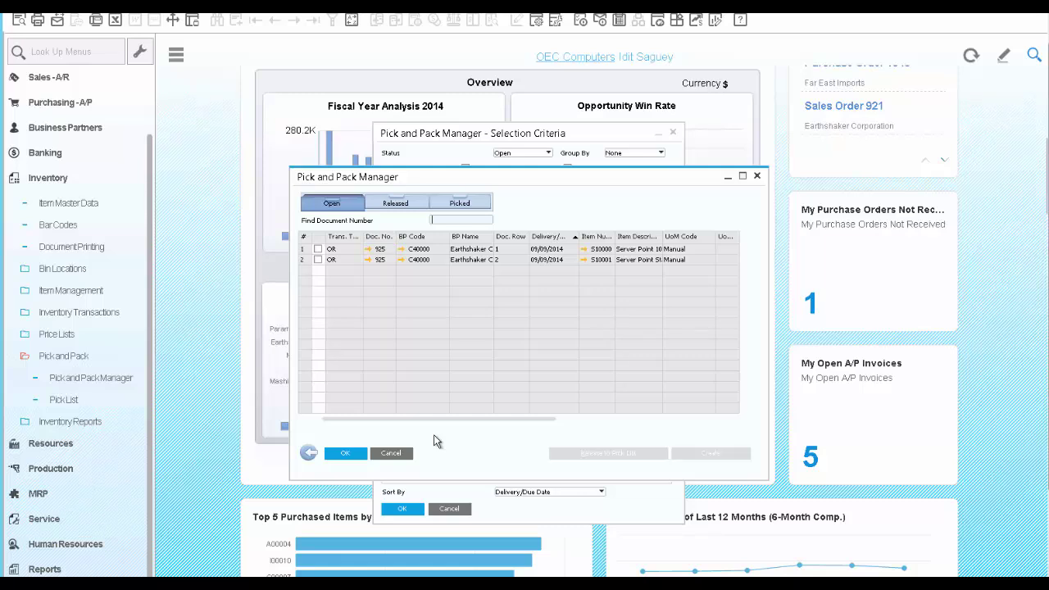
Step: Release both open rows of the Earthshaker order and generate a pick list from them without any splitting parameters
click(318, 249)
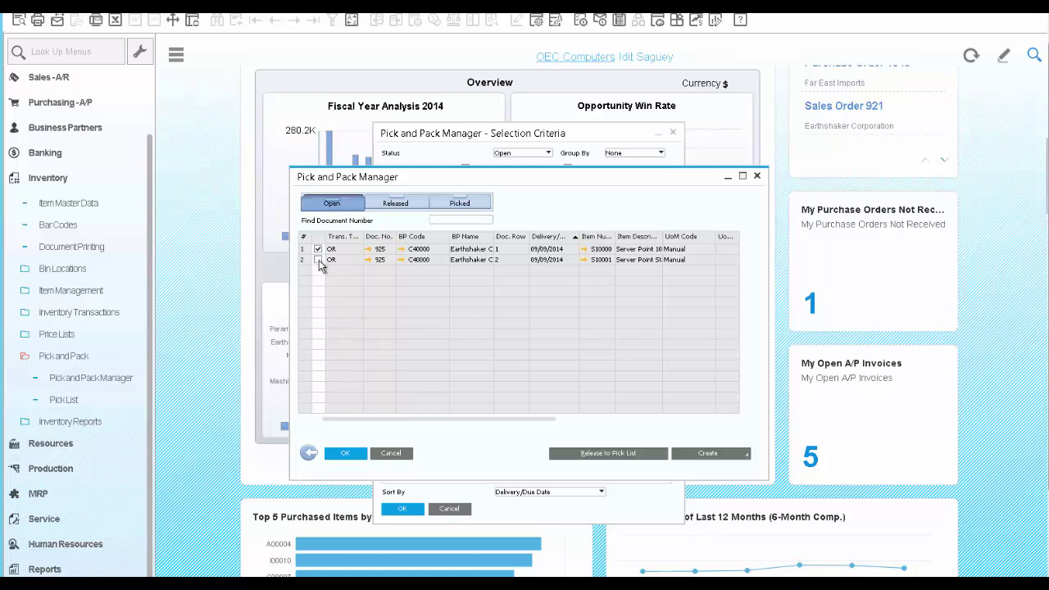
click(595, 456)
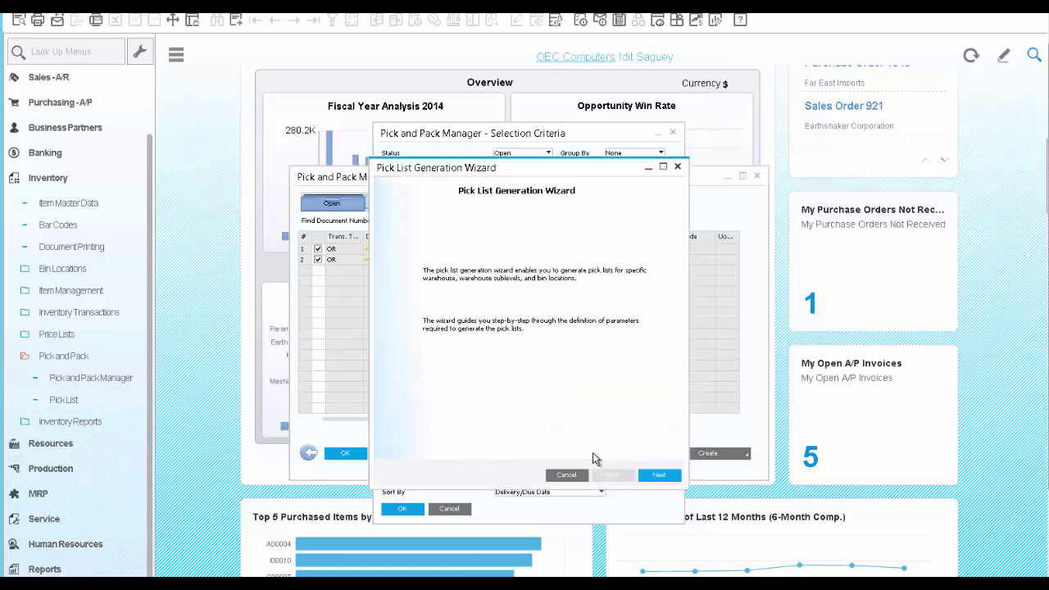
click(660, 477)
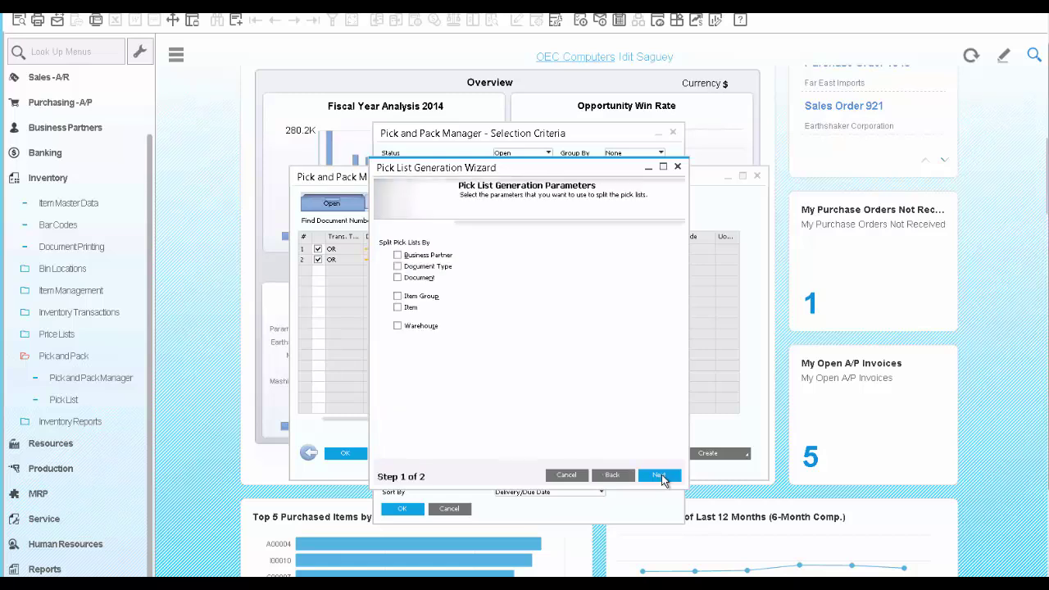
click(661, 477)
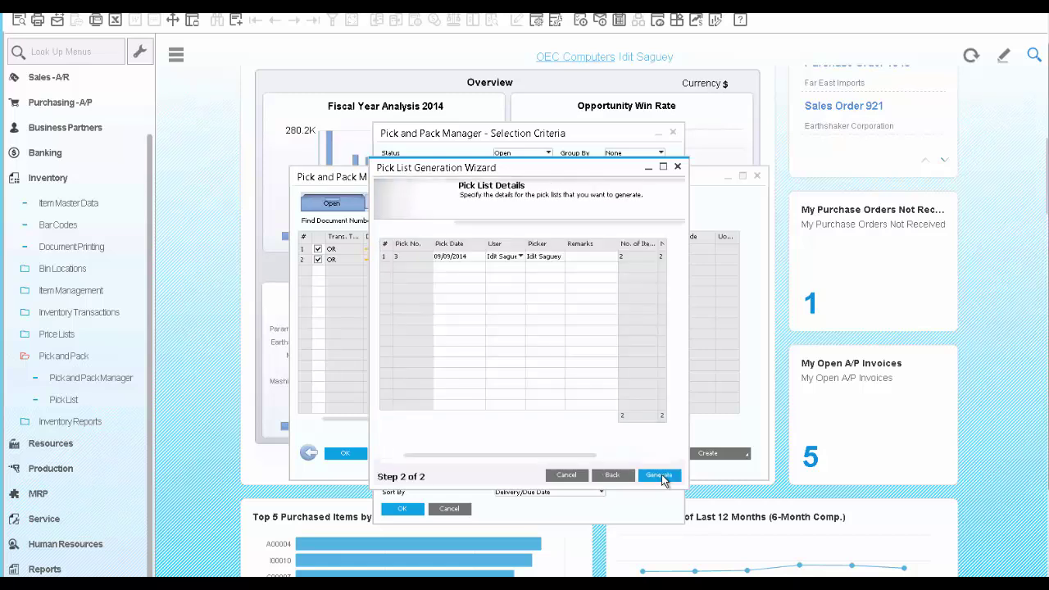
click(660, 477)
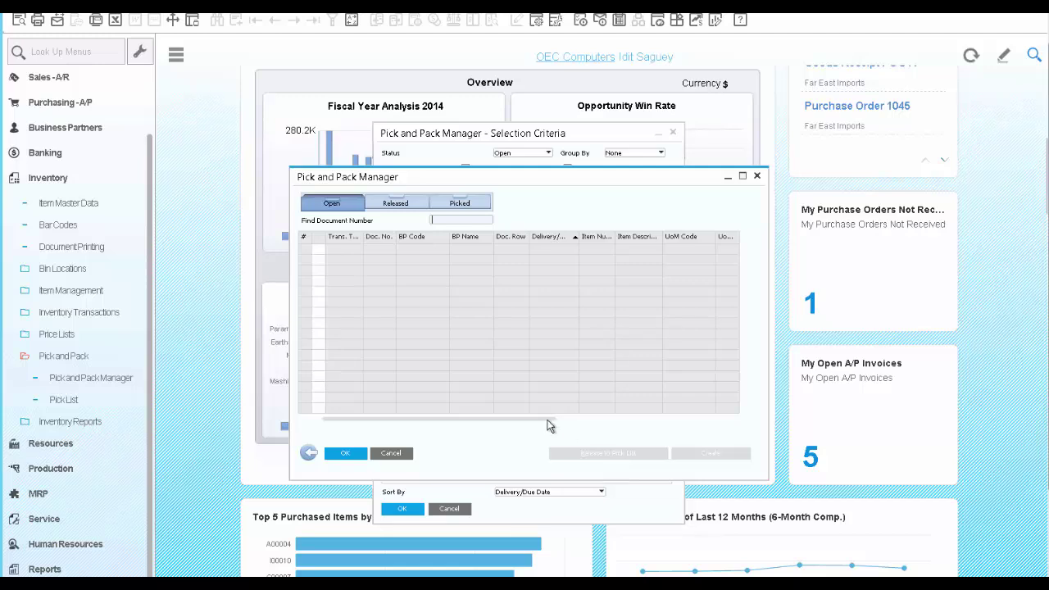
Step: Open the released pick list of the Earthshaker order and mark all its items as picked
click(396, 207)
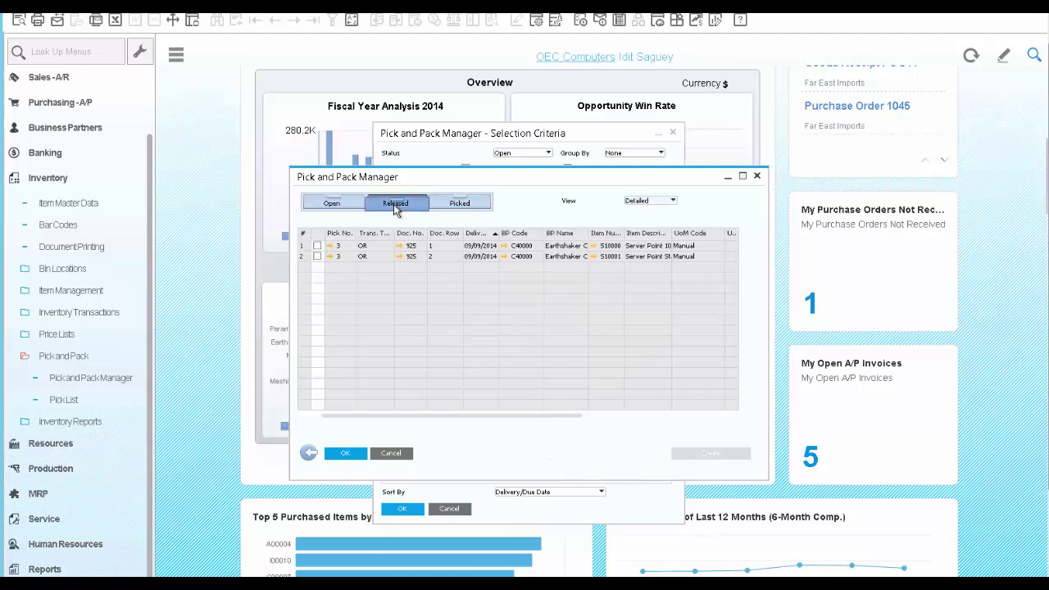
click(331, 246)
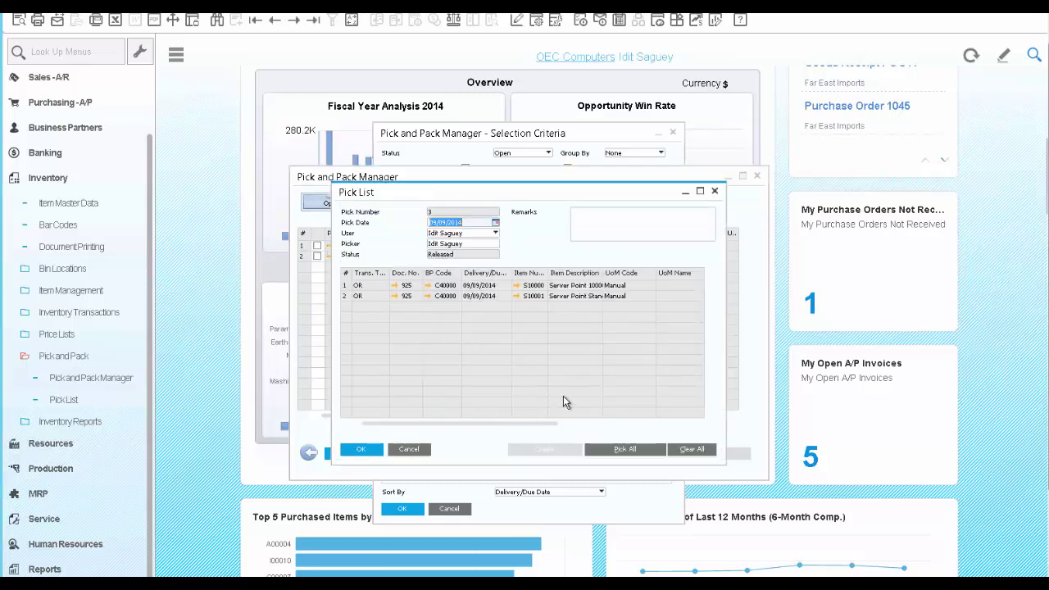
click(615, 452)
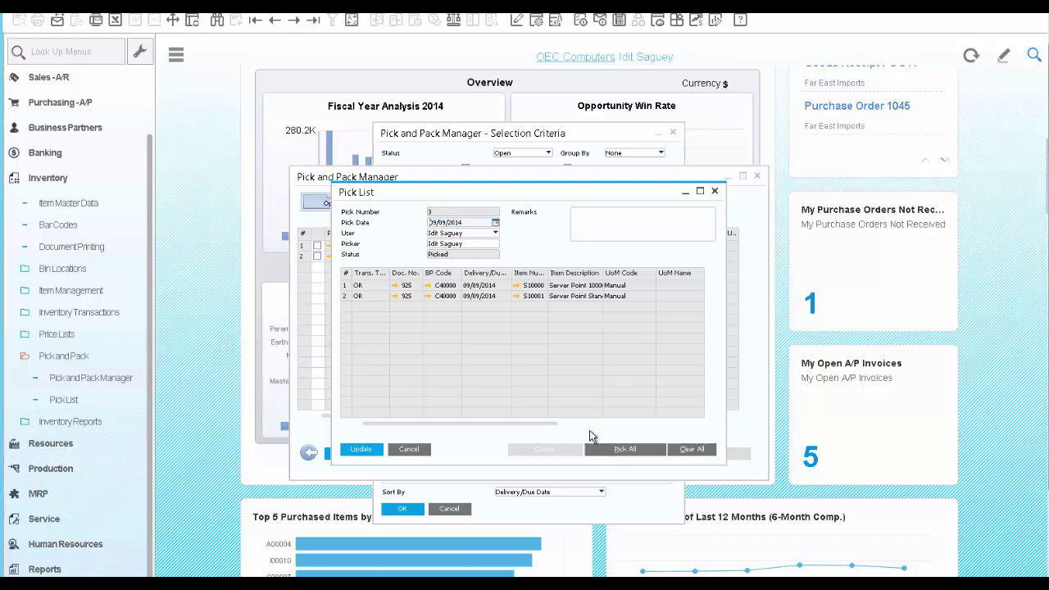
Step: Assign an automatically selected serial number to the picked quantity of item S10000 and update the pick list
click(592, 424)
click(672, 425)
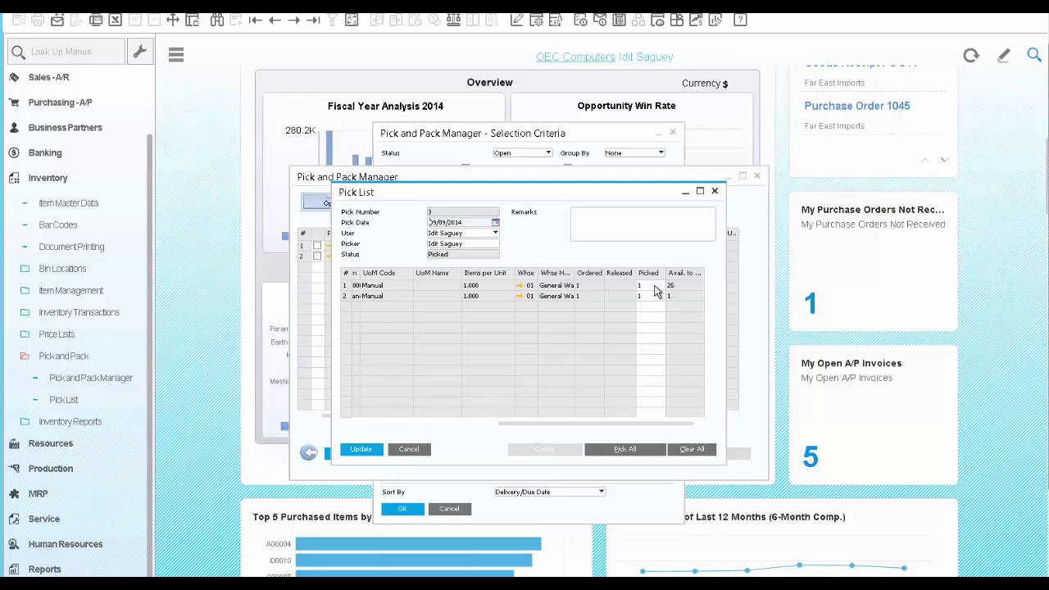
click(654, 287)
right_click(656, 291)
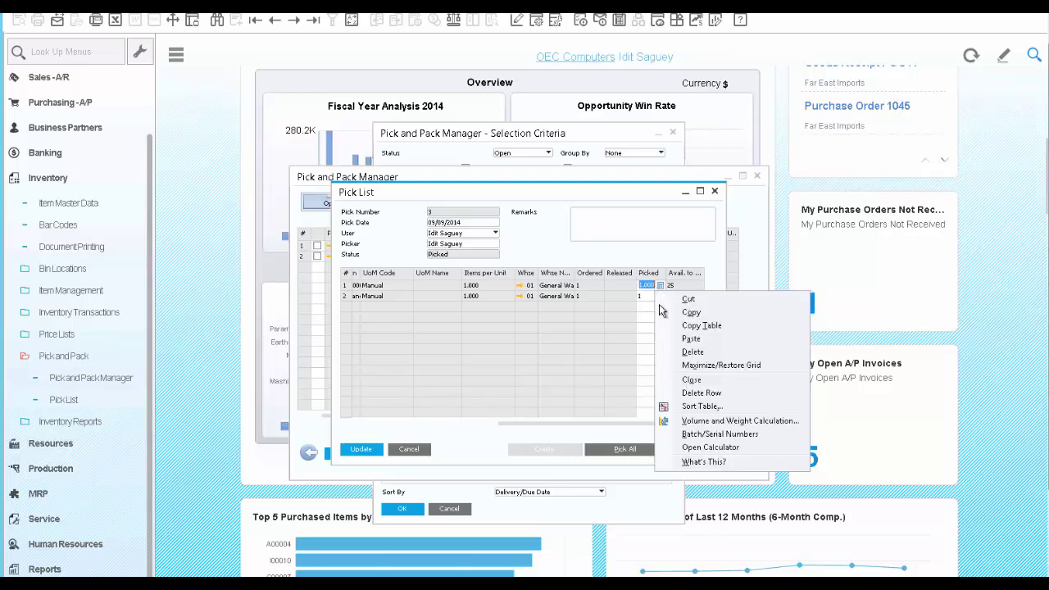
click(708, 435)
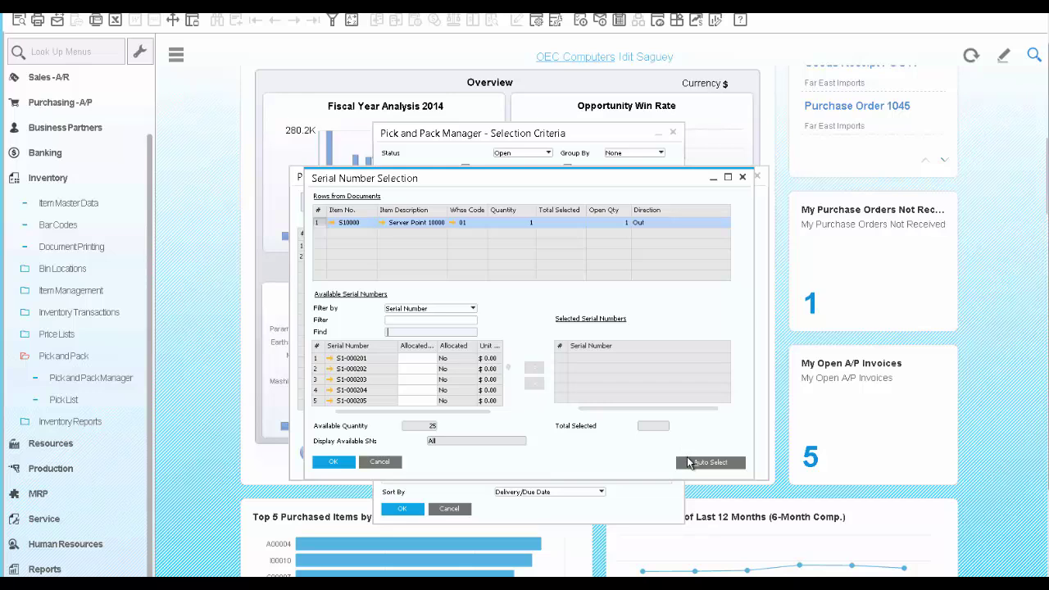
click(690, 461)
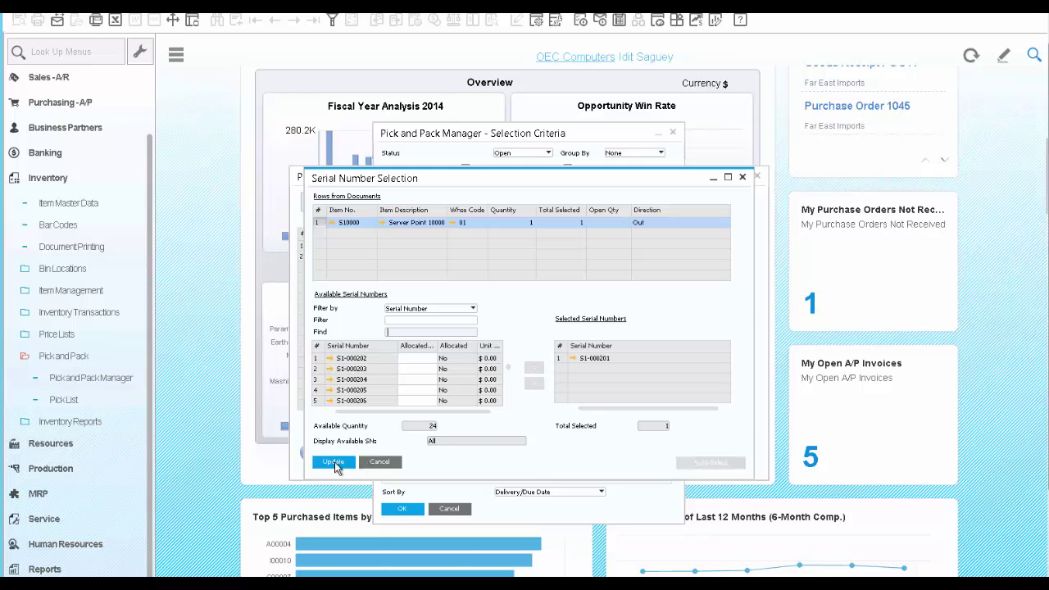
click(335, 464)
click(336, 464)
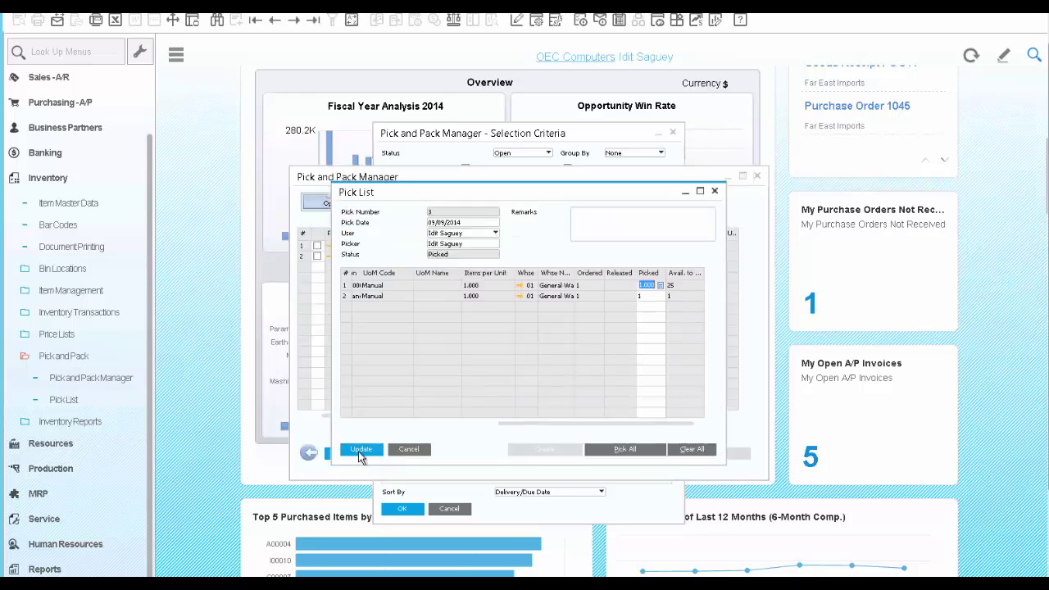
click(359, 450)
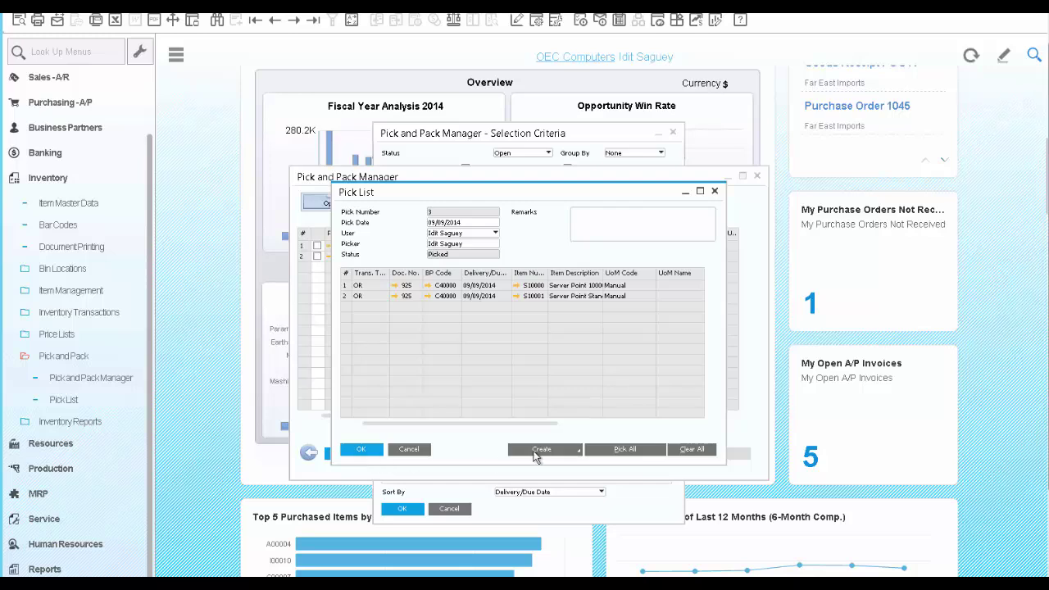
Step: Create an automatic delivery from the picked rows of the pick list and confirm the irreversible action
click(576, 451)
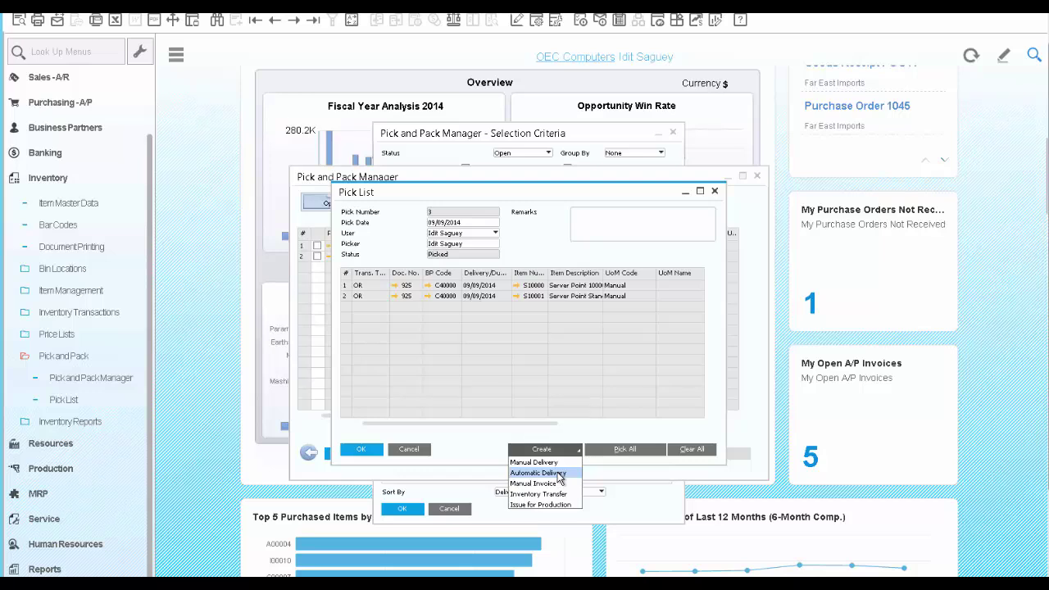
click(560, 474)
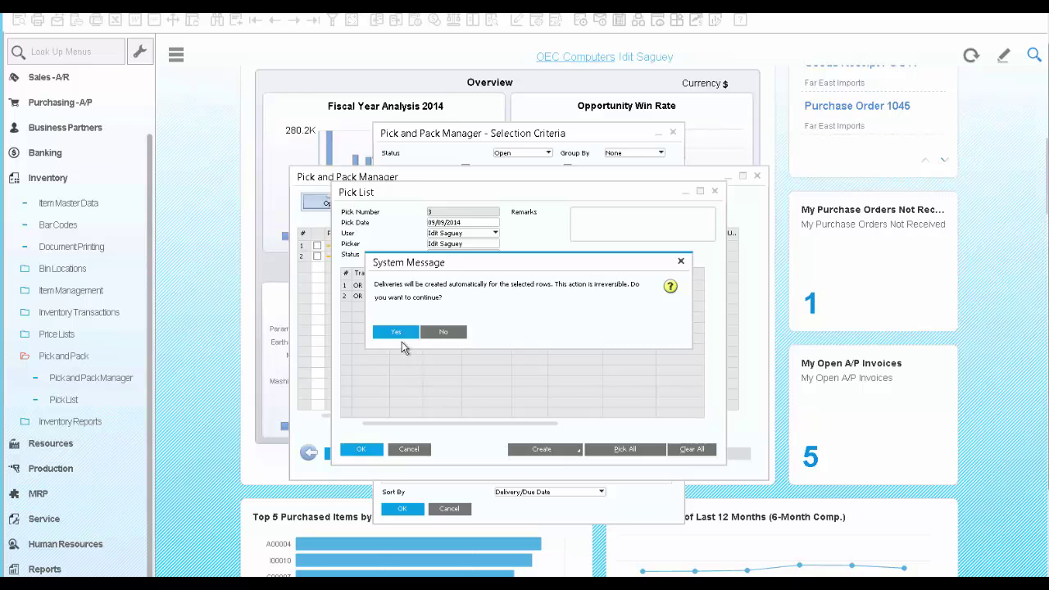
click(398, 333)
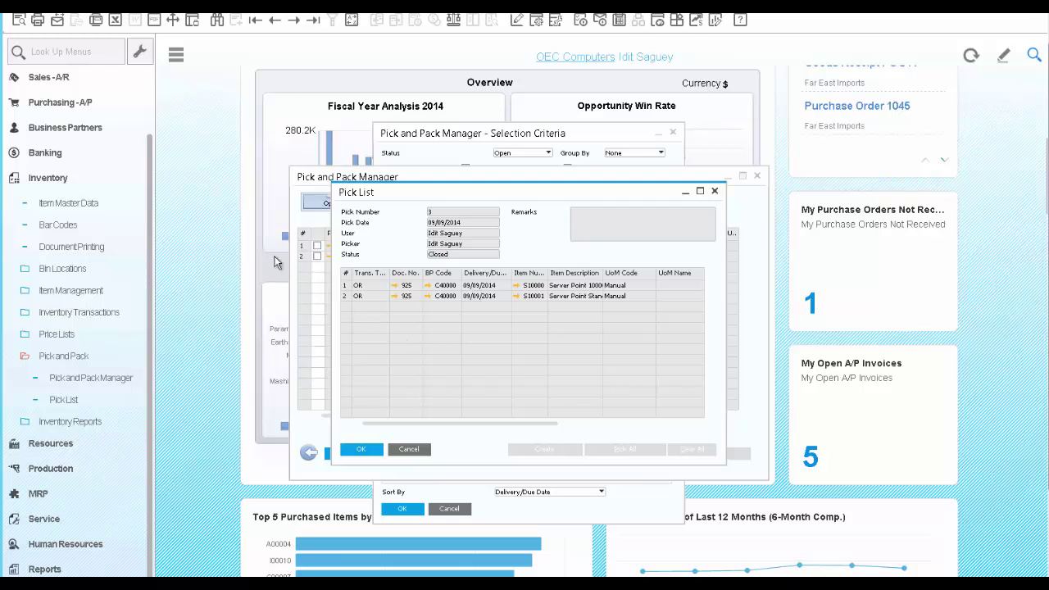
Step: Start a new A/R invoice with Earthshaker Corporation as the customer
click(55, 82)
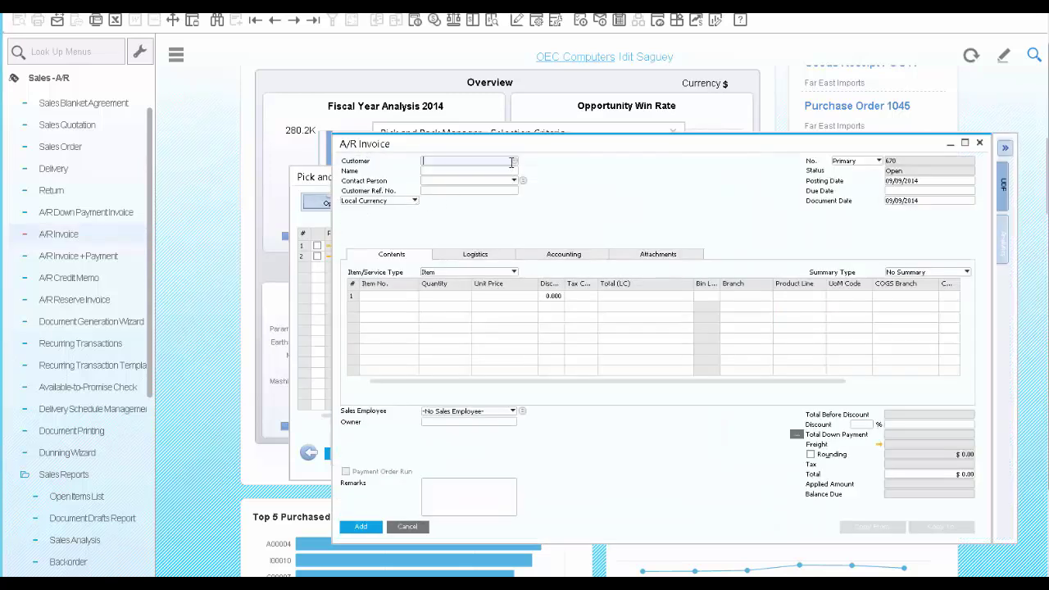
click(516, 161)
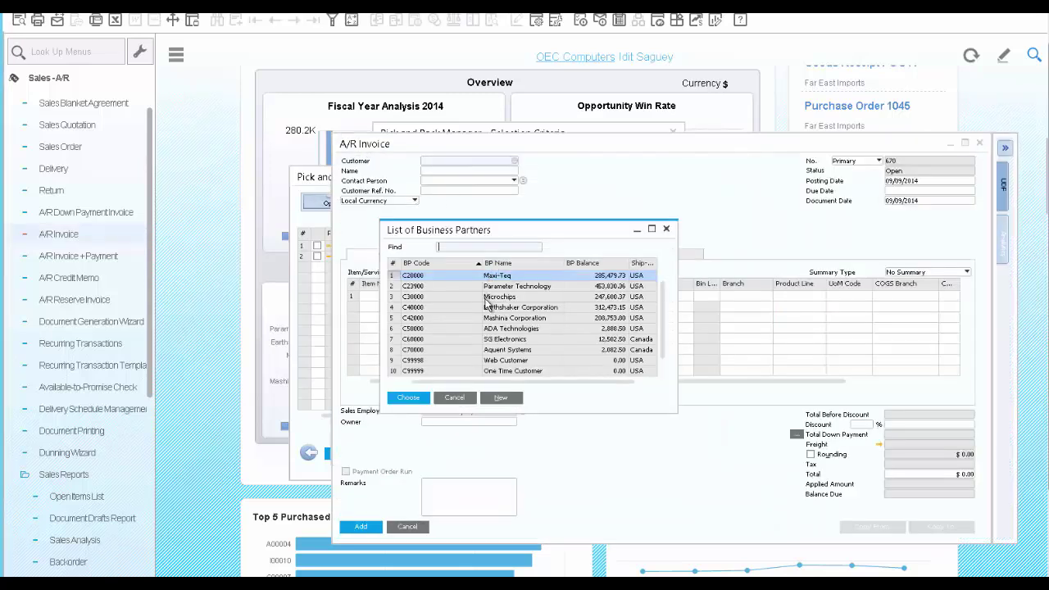
click(489, 308)
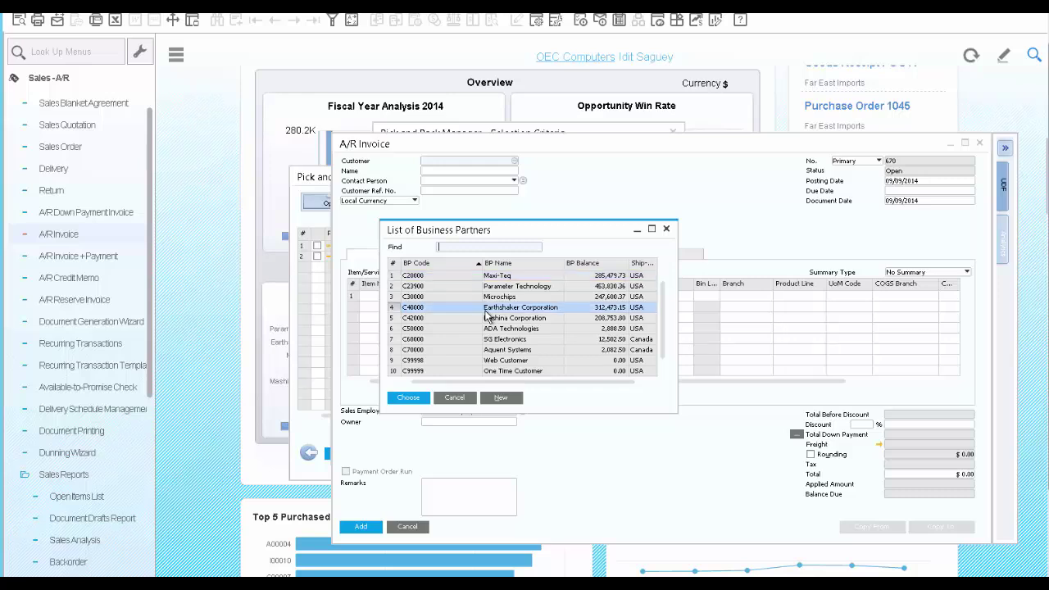
click(414, 397)
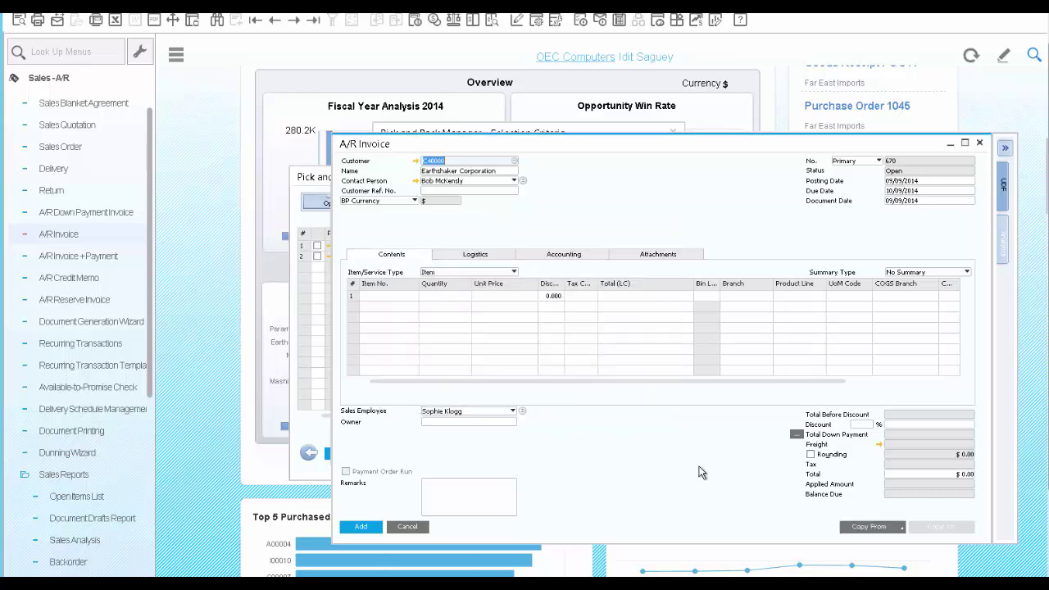
Step: Copy Earthshaker's last two deliveries, dated 09/09/2014, into the invoice using current exchange rates and all data, and add the invoice
click(902, 528)
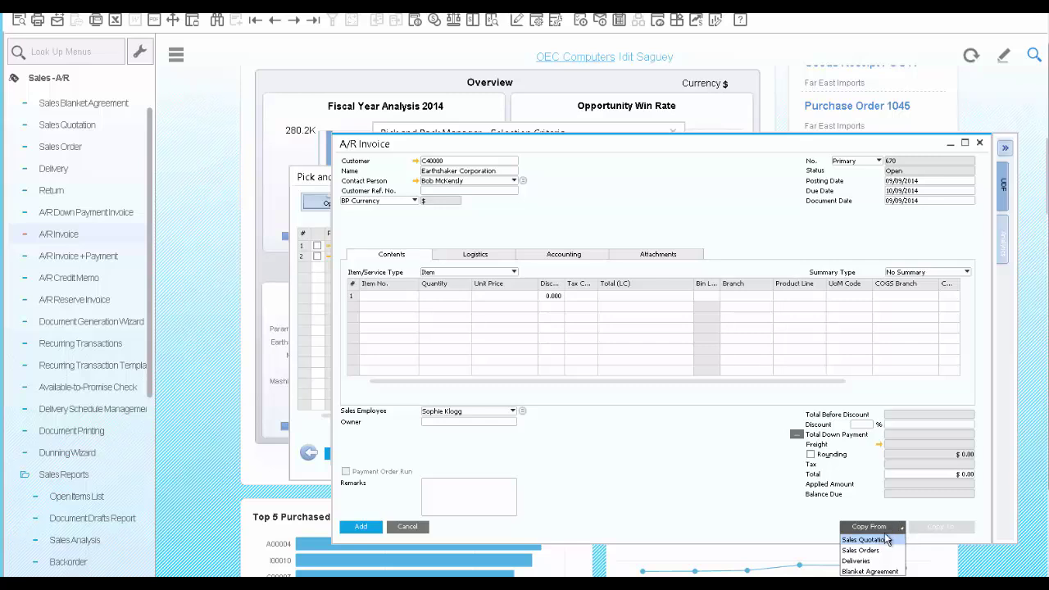
click(881, 561)
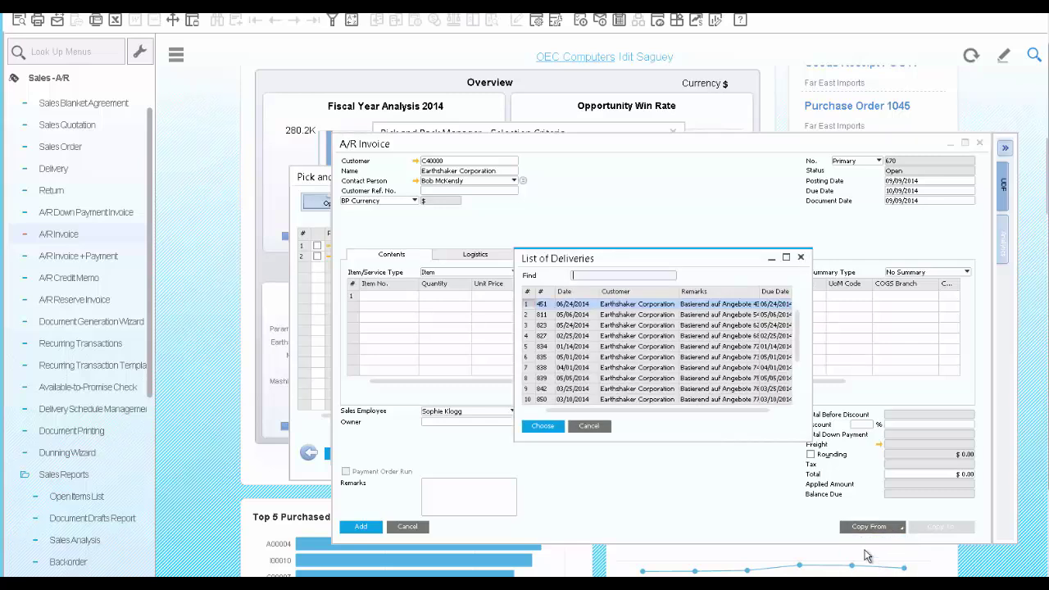
drag(797, 353, 798, 398)
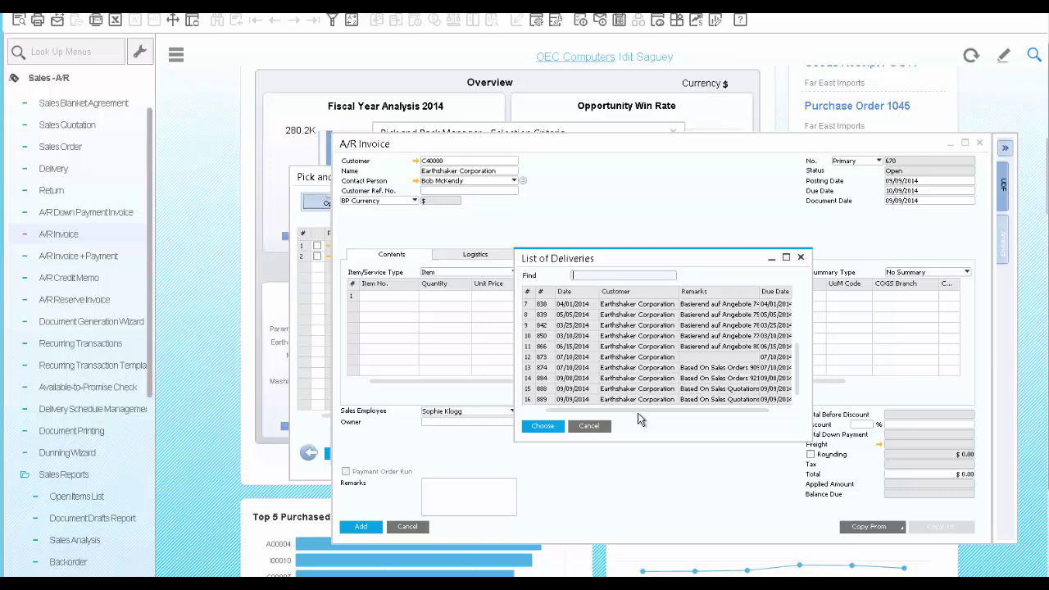
click(545, 392)
ctrl+click(547, 400)
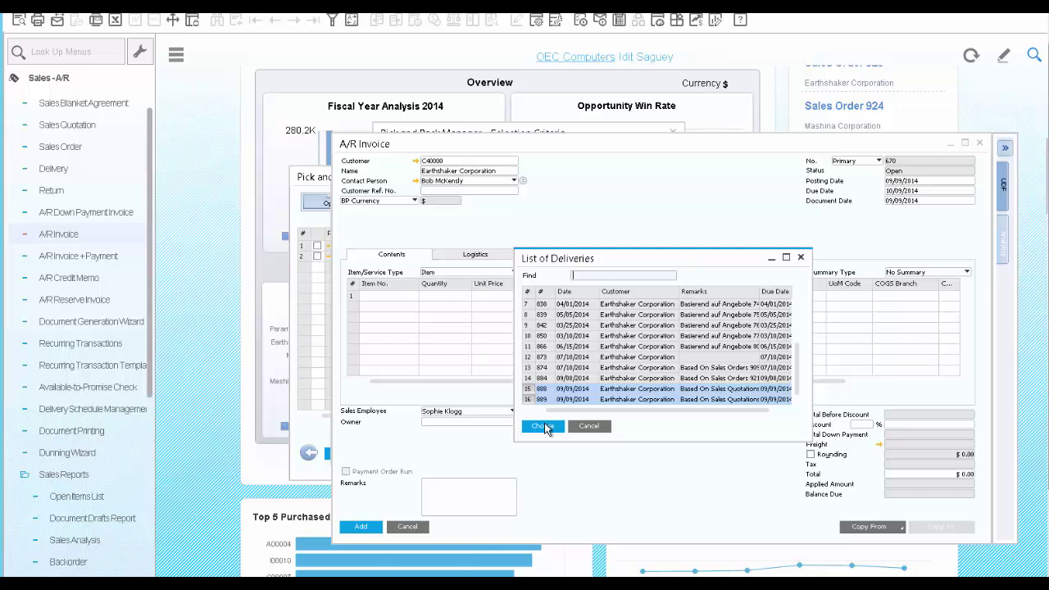
click(543, 427)
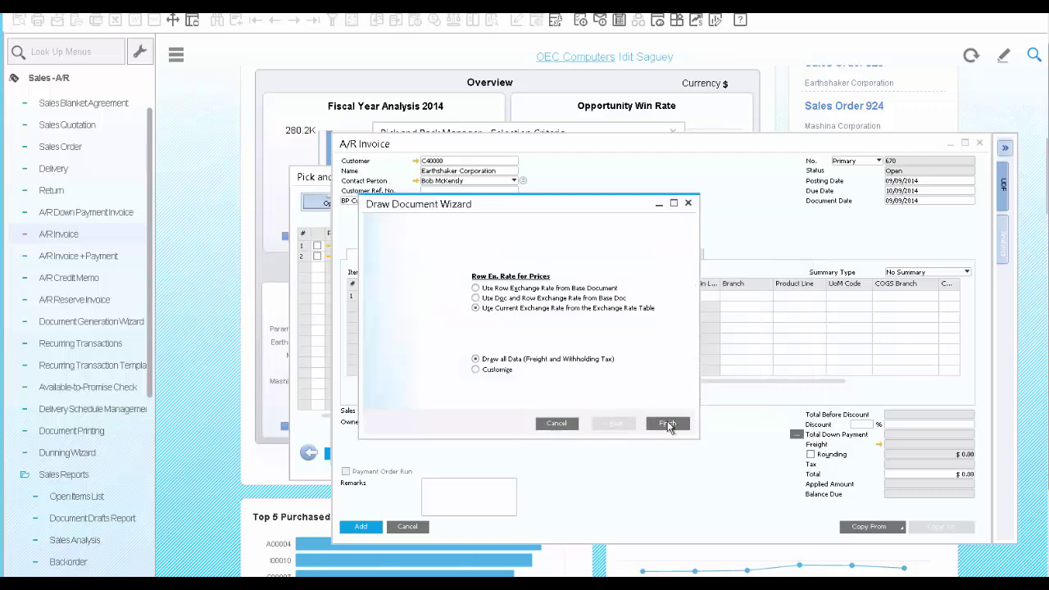
click(668, 423)
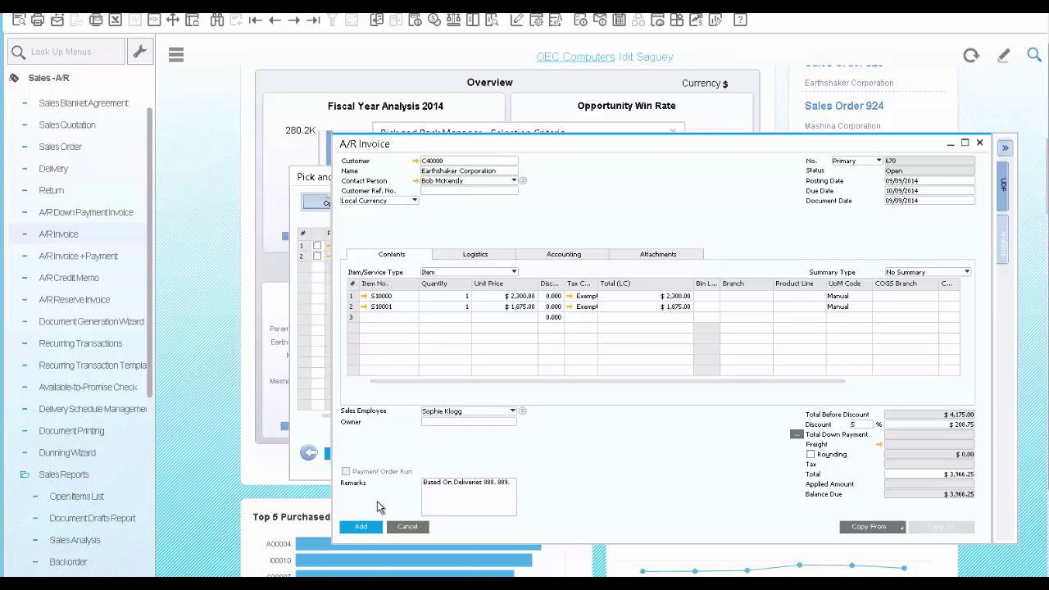
click(362, 527)
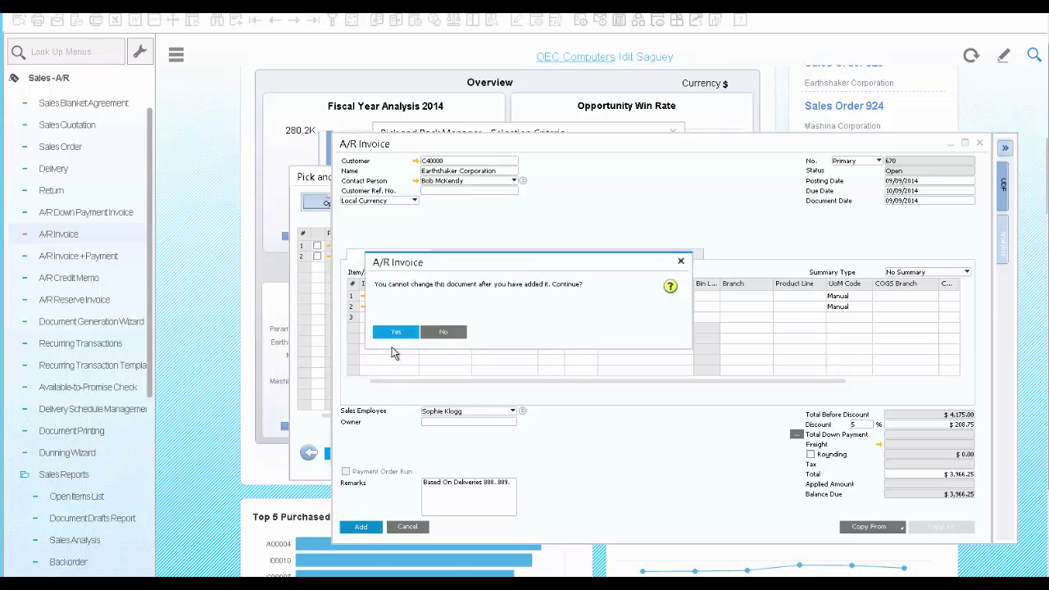
click(396, 333)
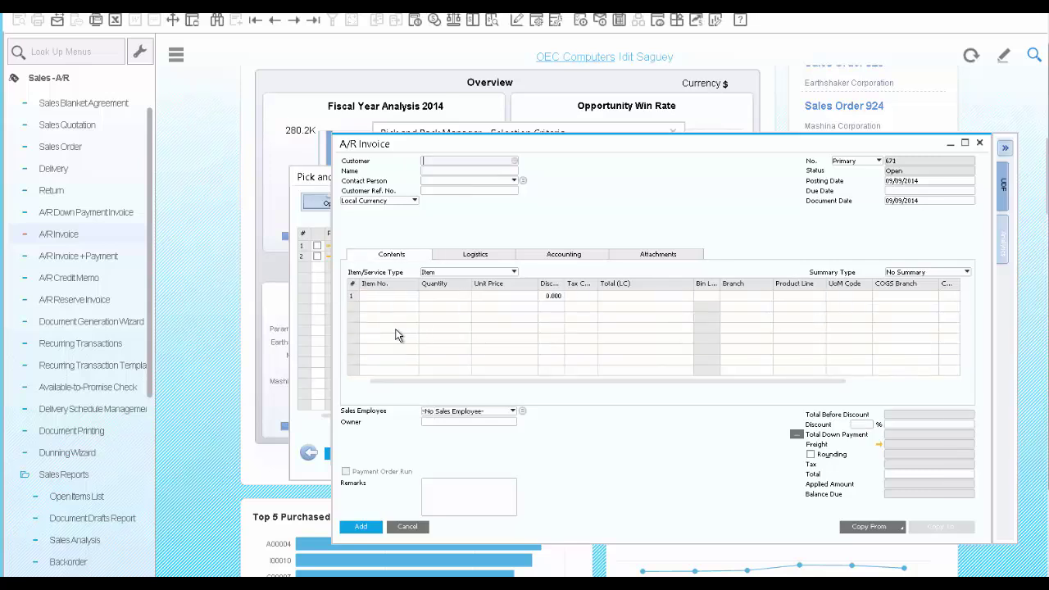
Step: Display the last saved A/R invoice and open its relationship map
click(315, 23)
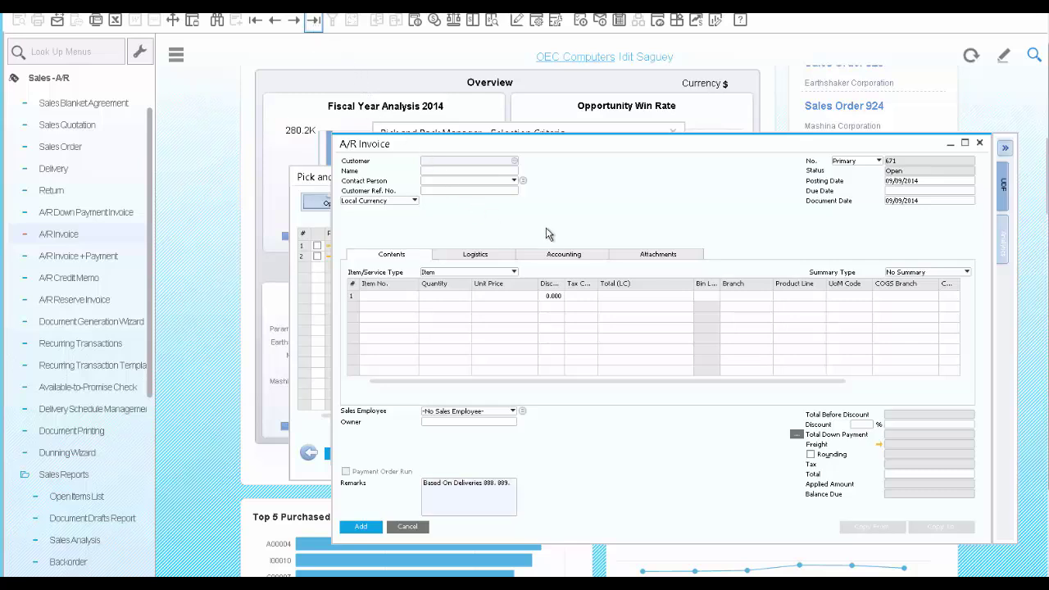
right_click(604, 201)
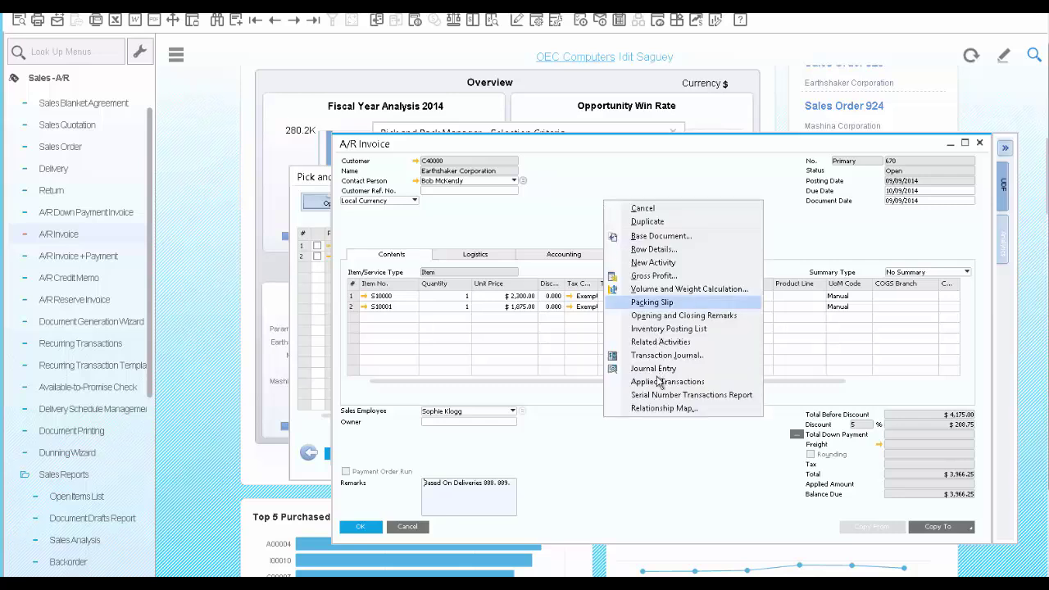
click(660, 408)
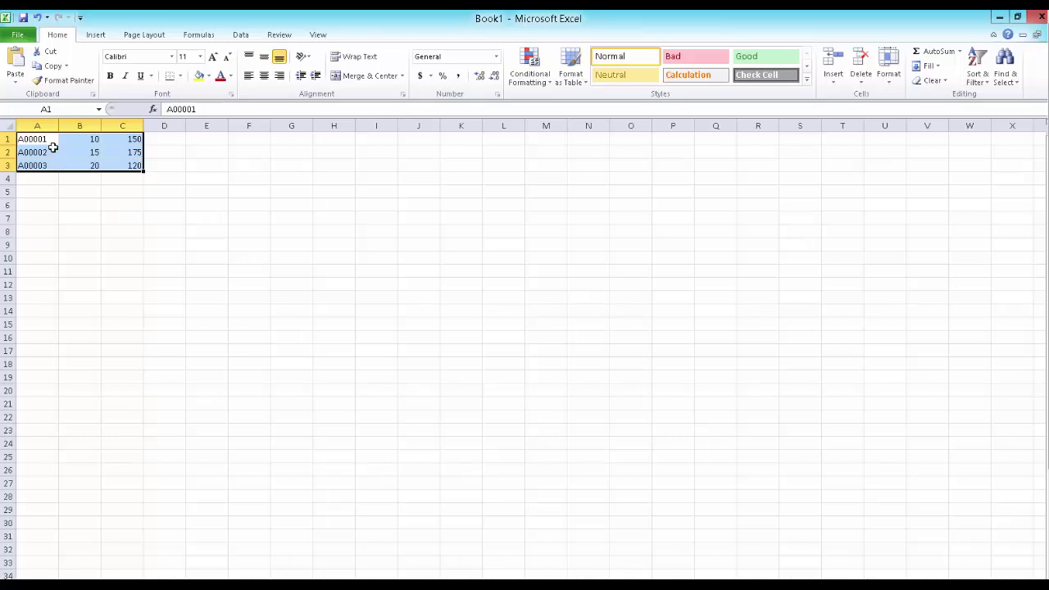
Step: Copy the Excel range A1:C3 and paste it into Parameter Technology's sales order in SAP Business One, starting at the first row's item number
key(ctrl+c)
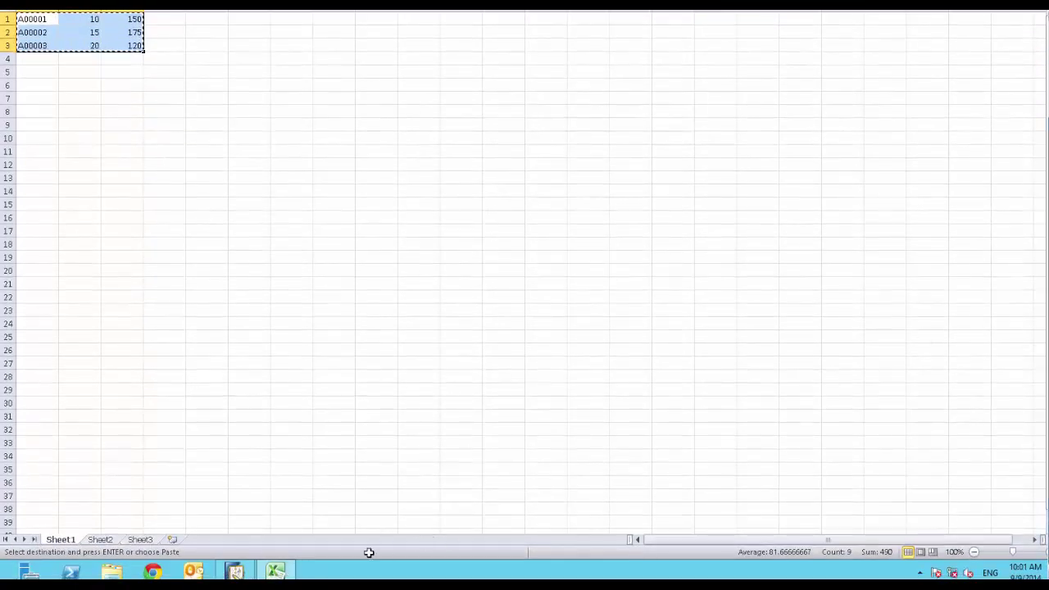
click(235, 572)
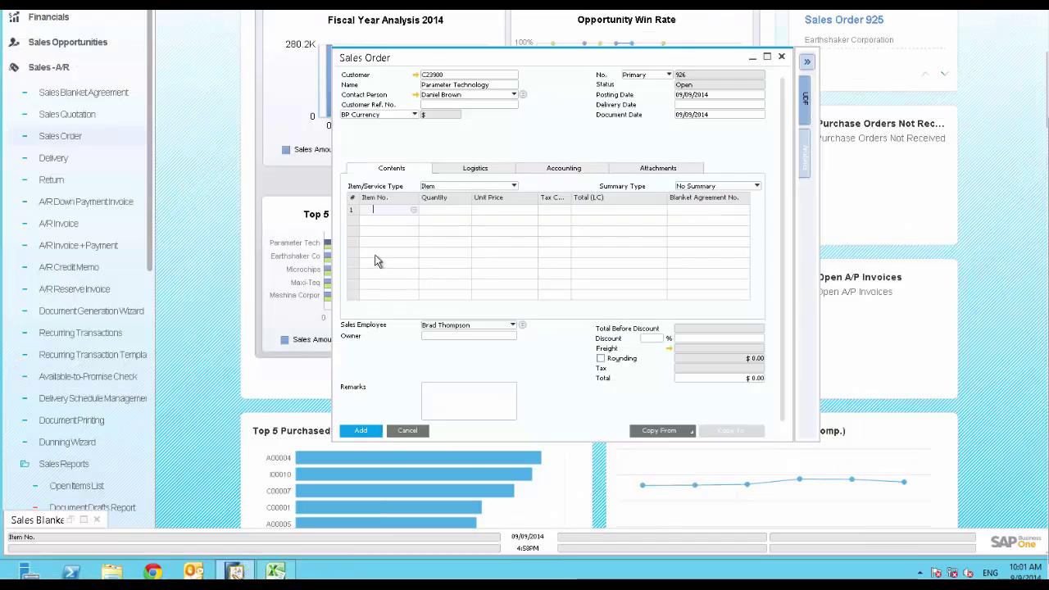
key(ctrl+v)
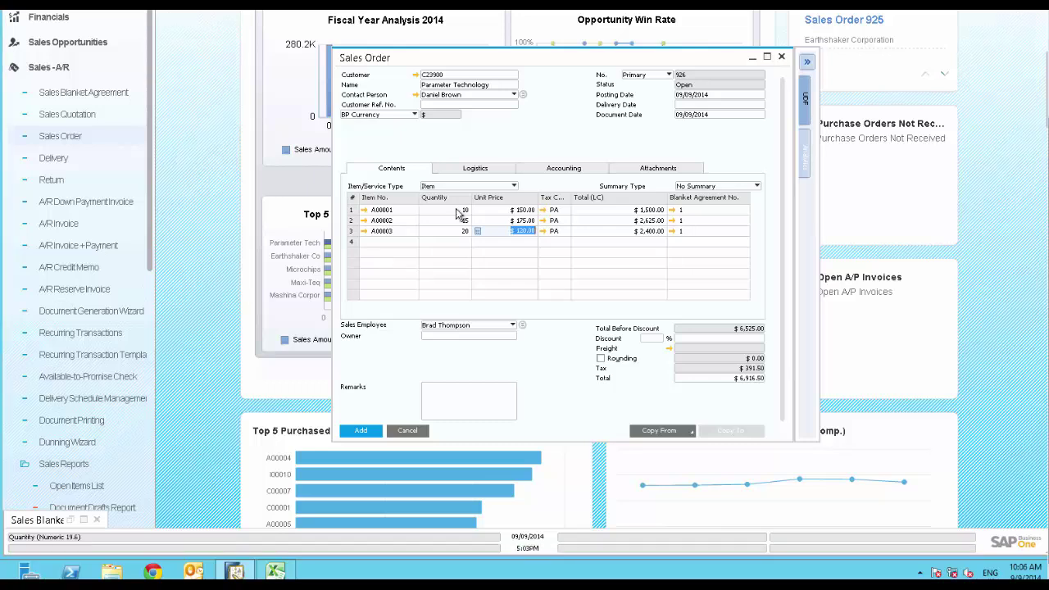
Step: Open the blanket agreement linked to the order's first row and examine its item details, A00001's row details and the linked documents
click(671, 210)
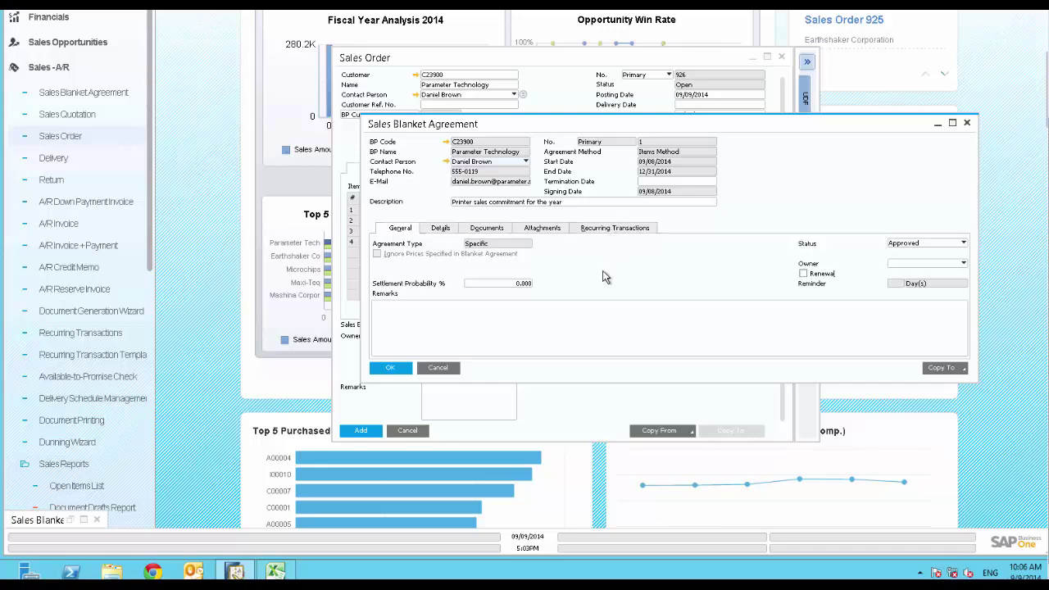
click(440, 229)
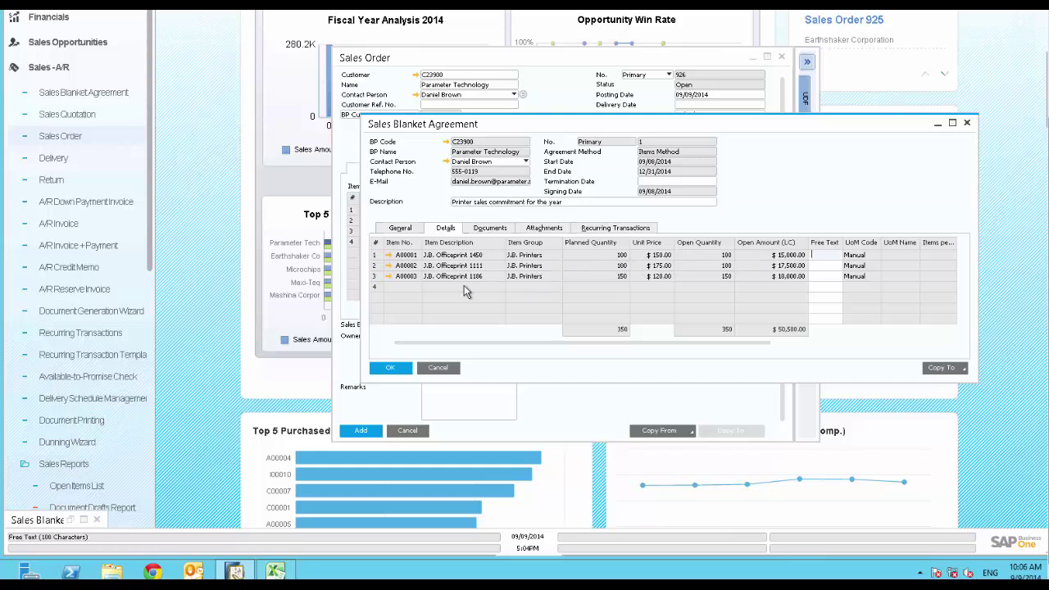
double_click(377, 257)
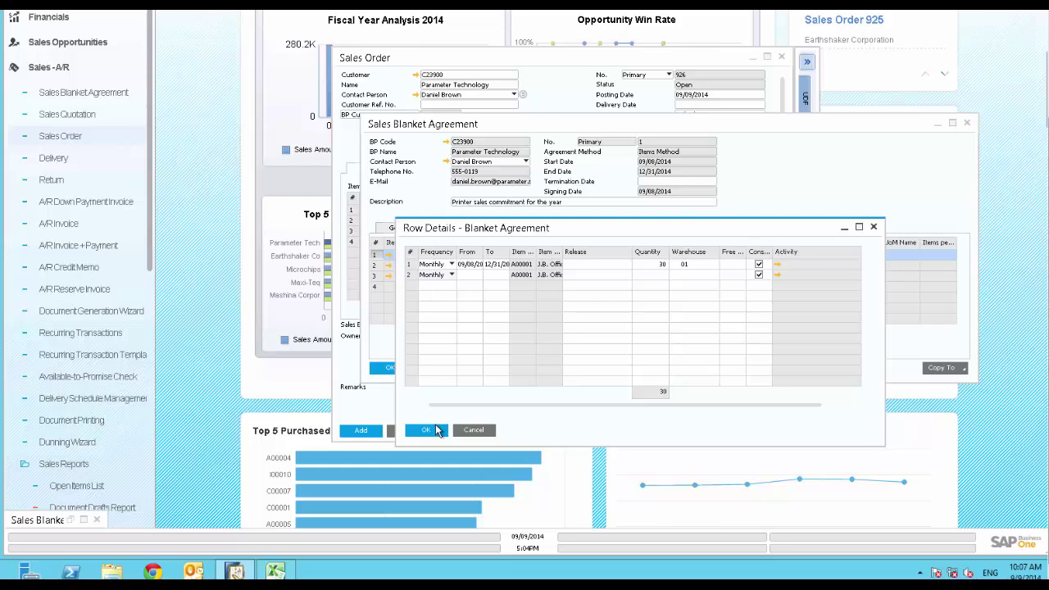
click(427, 431)
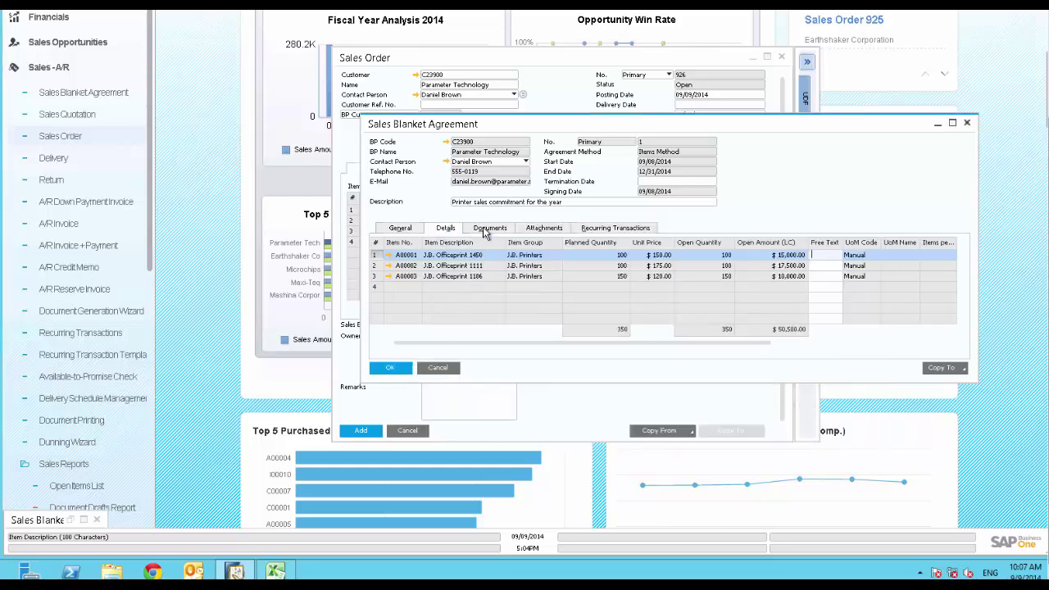
click(484, 230)
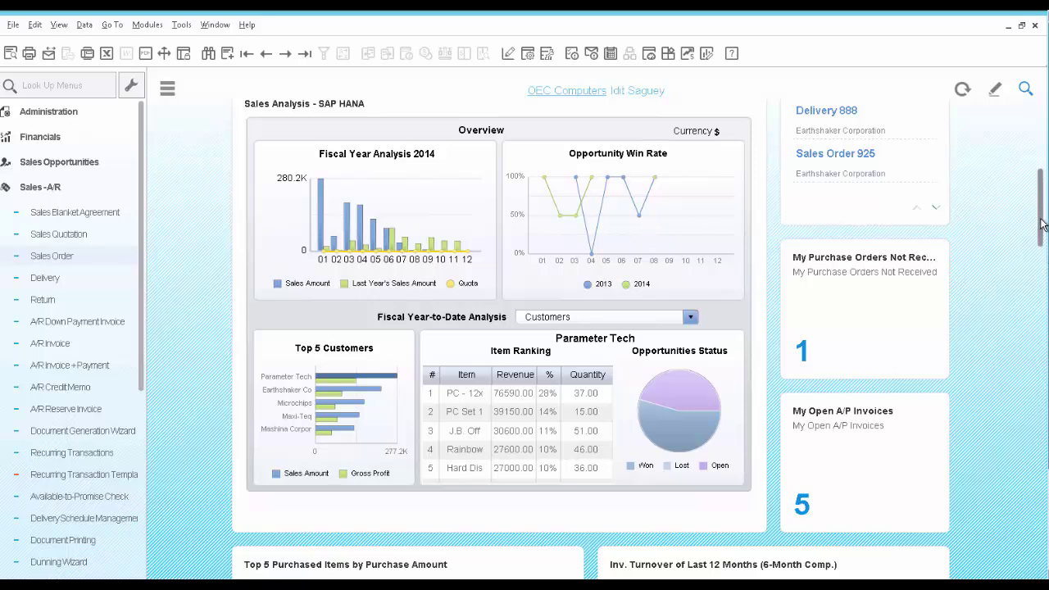
Step: Examine the Sales Analysis dashboard's charts and switch its fiscal year-to-date analysis to Sales Employees, checking the leading employee's customer ranking
drag(1043, 222, 1040, 188)
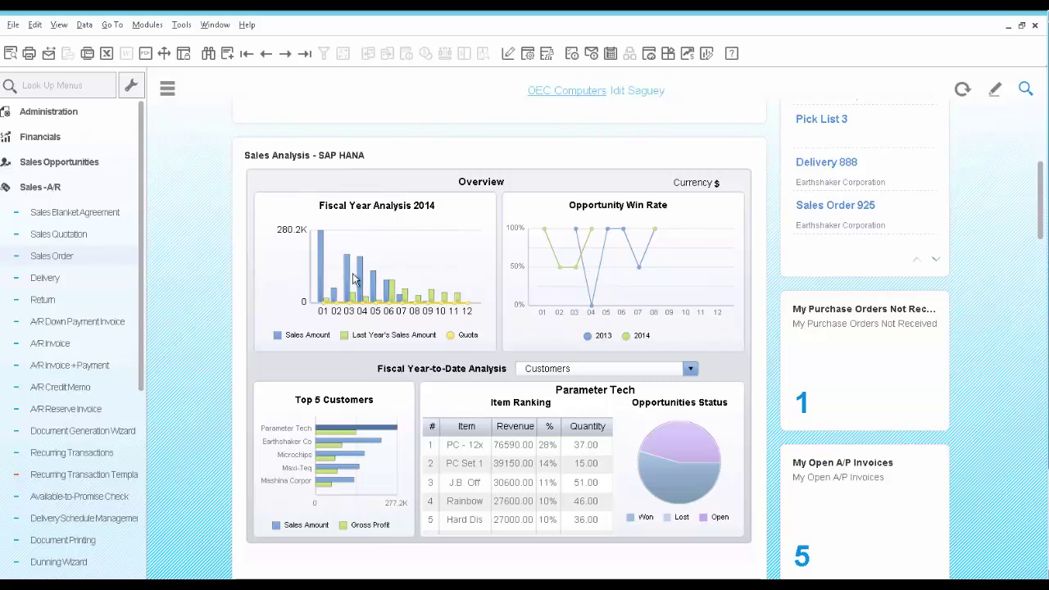
mouse_move(351, 309)
mouse_move(334, 436)
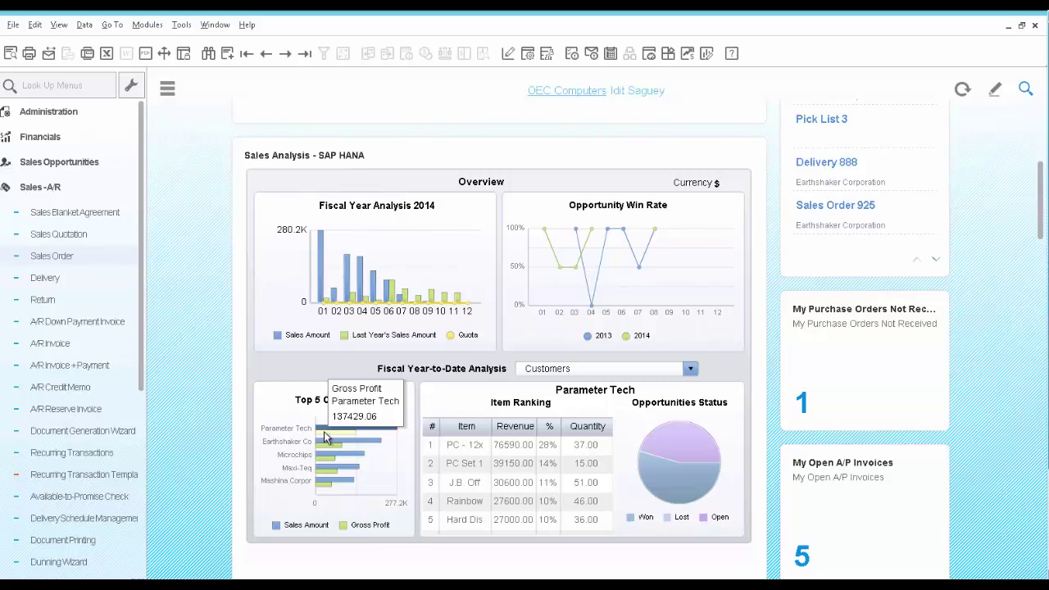
click(580, 369)
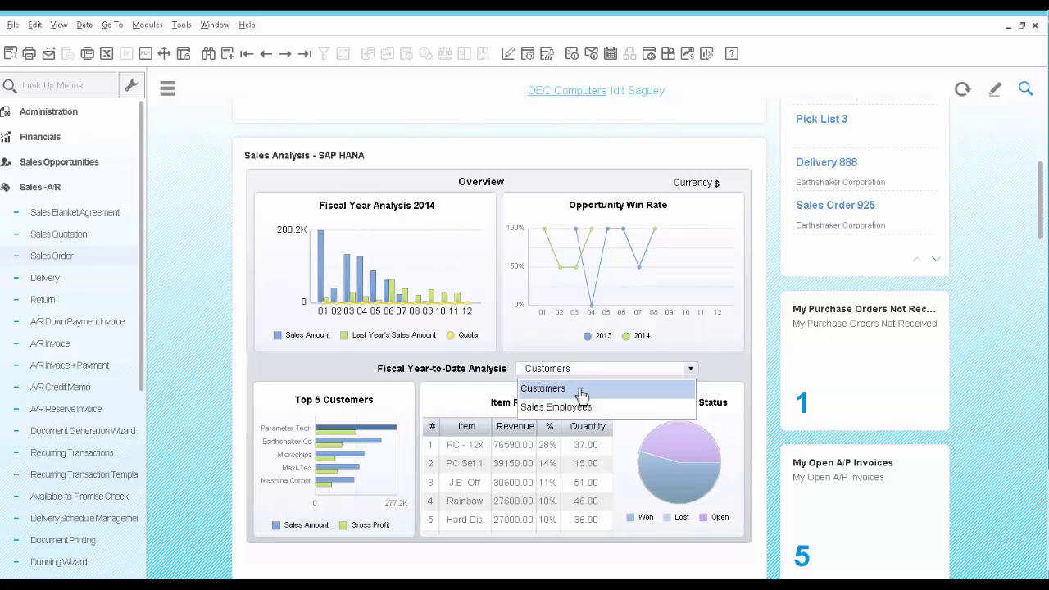
click(576, 410)
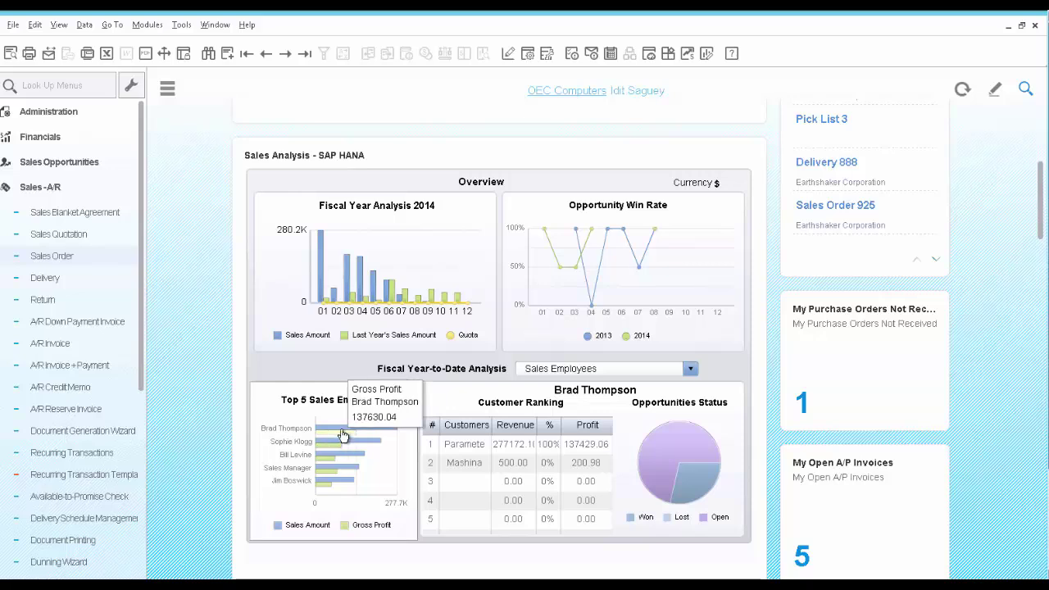
click(462, 450)
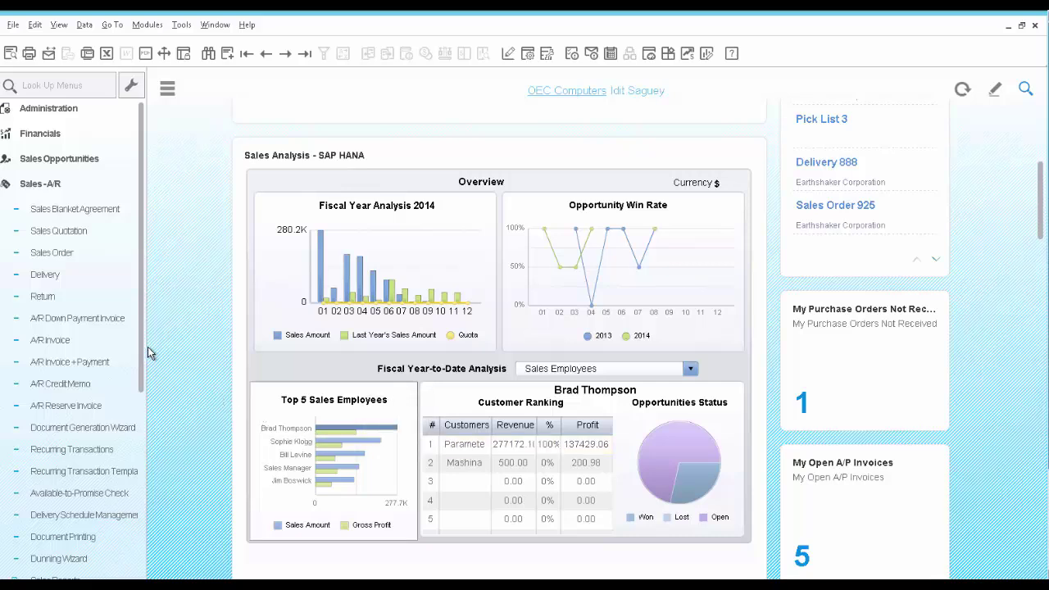
Step: Run the SP Commission by Invoices report with the preset sales employee and posting dates, and enlarge the report window to fit all columns
drag(143, 386, 138, 501)
drag(65, 490, 67, 483)
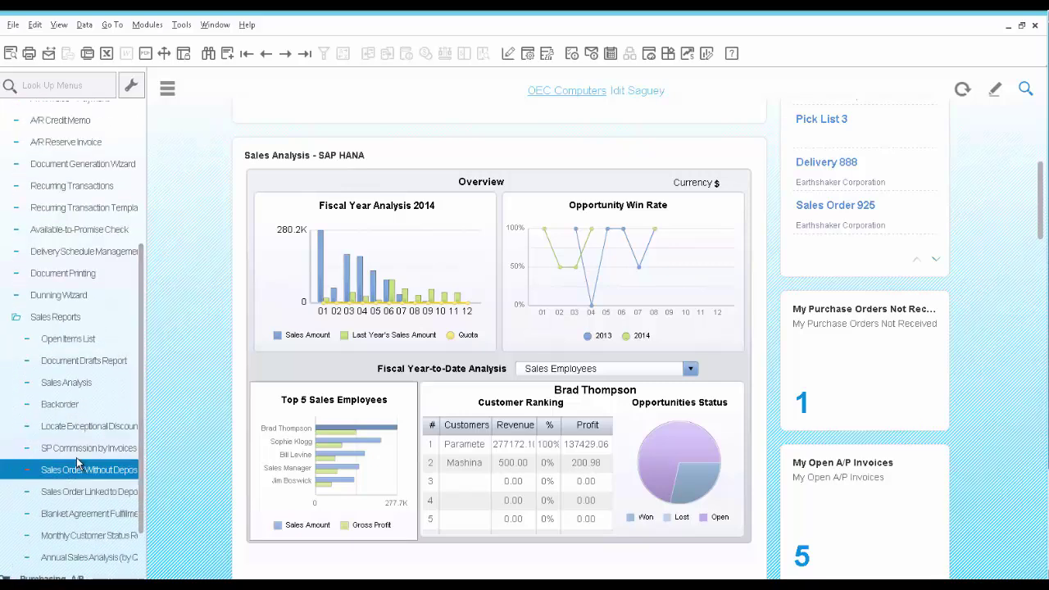
click(78, 452)
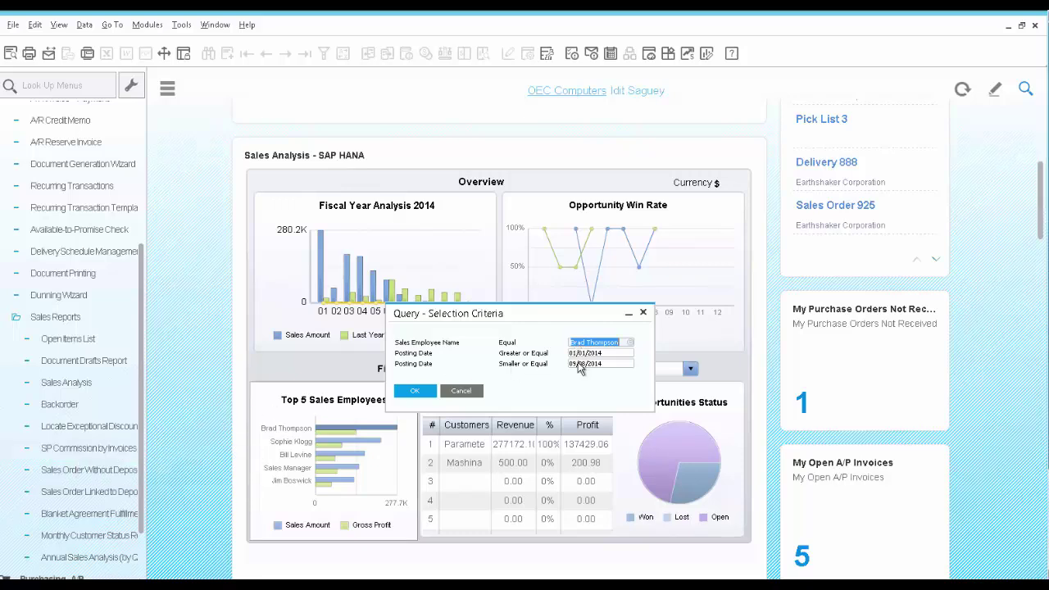
click(420, 395)
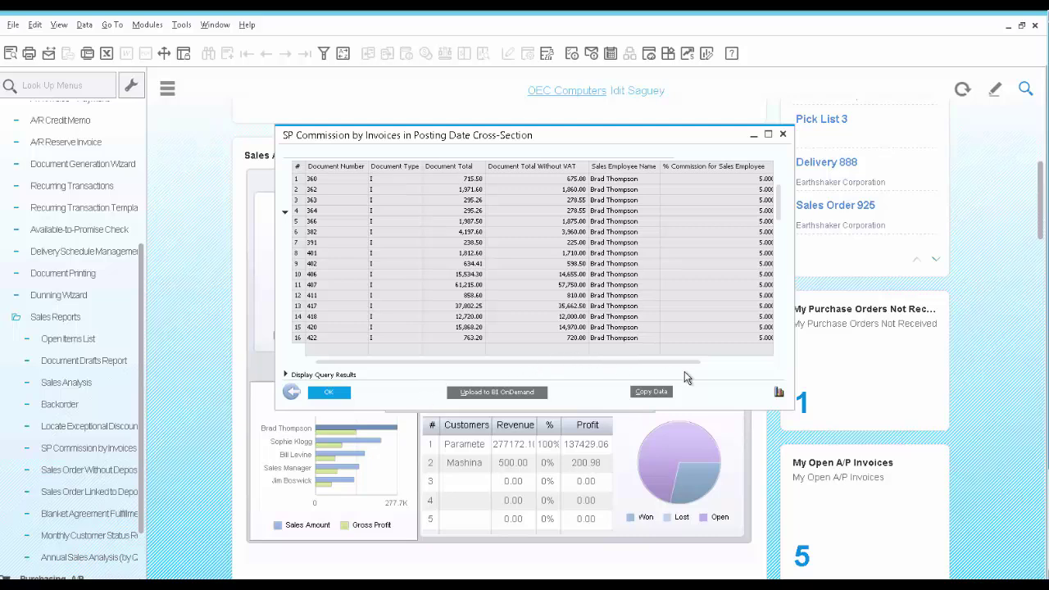
drag(789, 408, 933, 475)
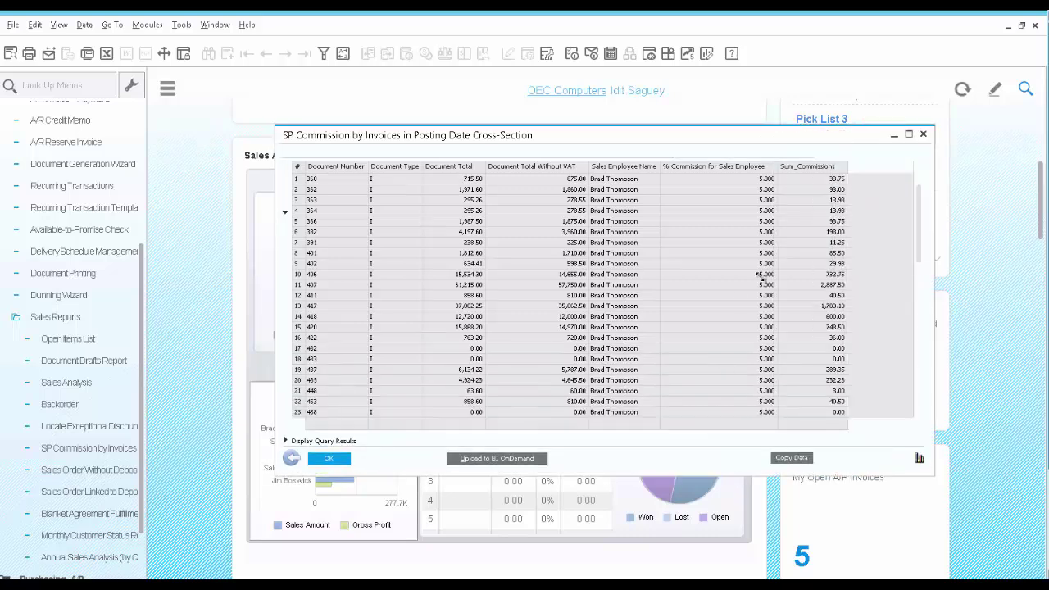